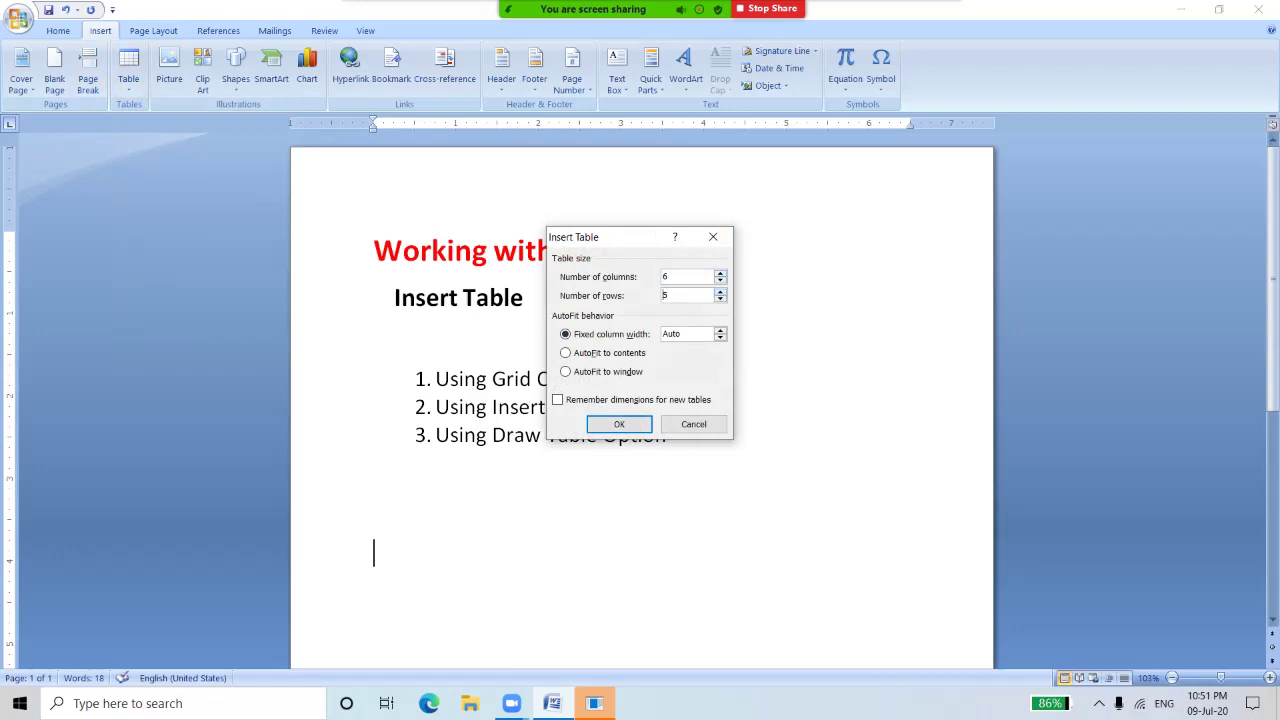
Step: Insert a table with six columns and six rows below the numbered list, and undo the insertion
{"action": "left_click", "coordinate": [619, 424]}
{"action": "scroll", "coordinate": [640, 400], "scroll_direction": "down", "scroll_amount": 3}
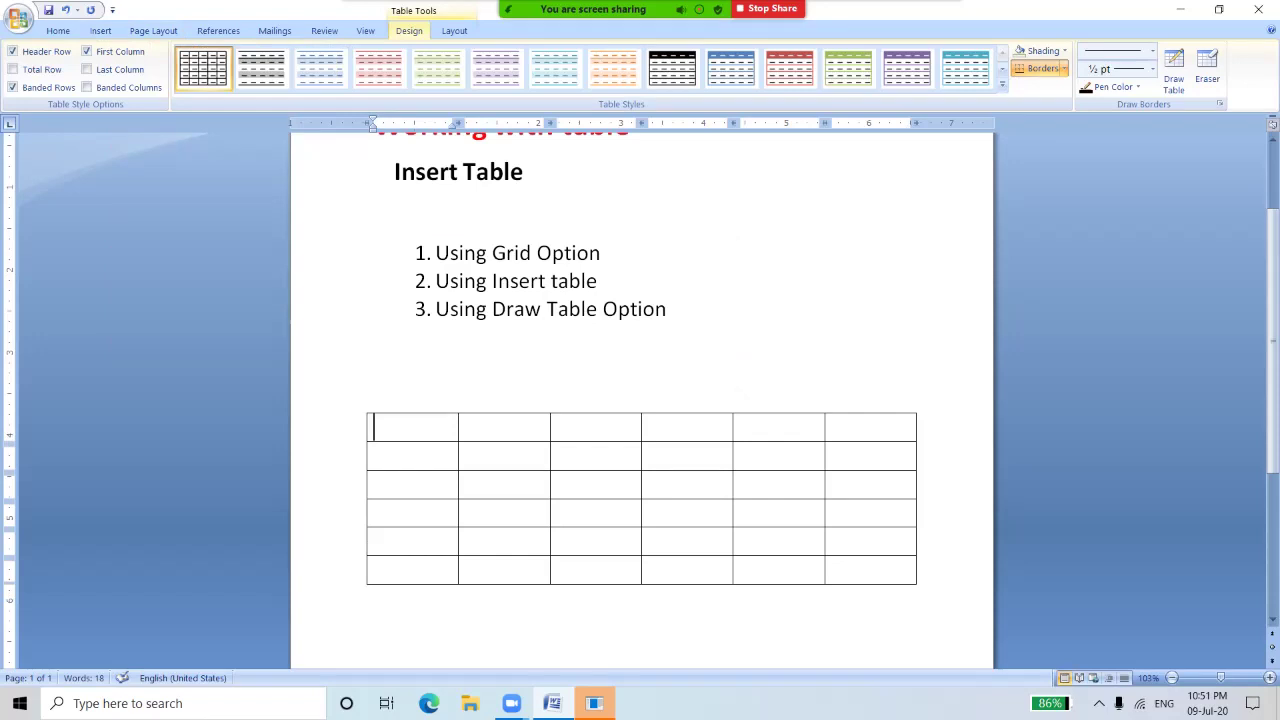
{"action": "key", "text": "ctrl+z"}
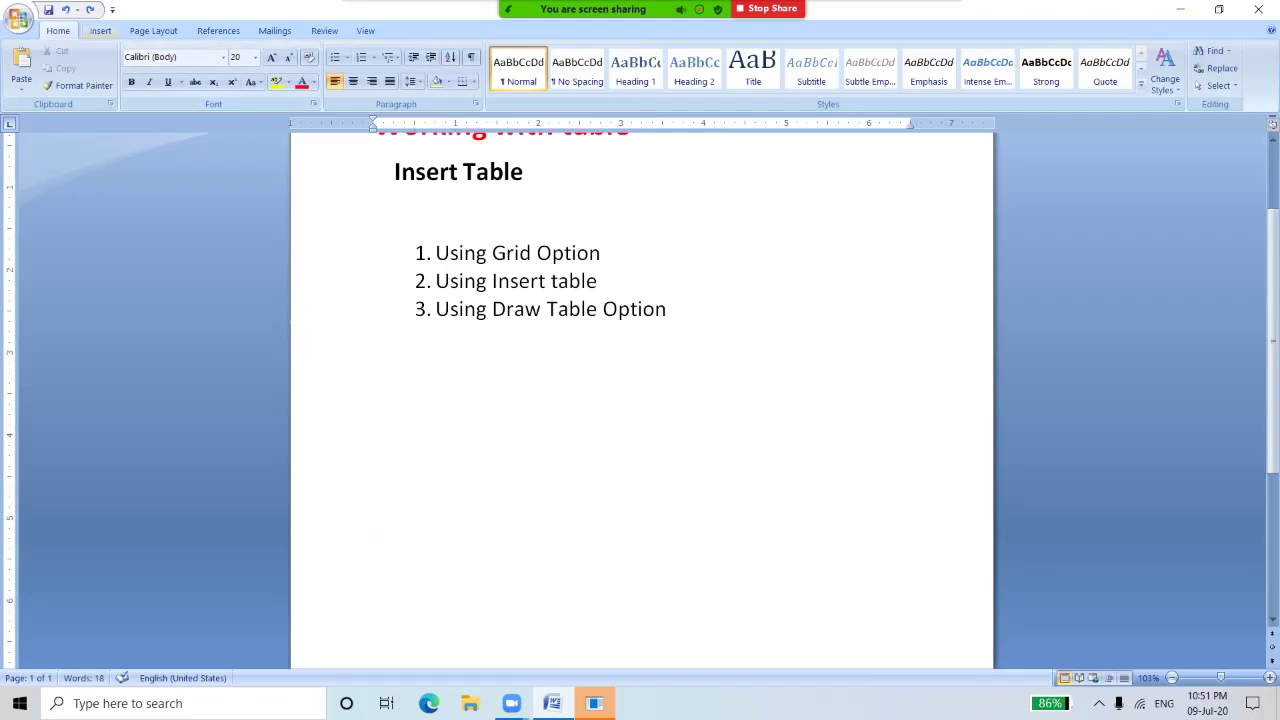
Step: Draw a page-wide table with two rows of a single cell each below the numbered list, using Draw Table
{"action": "left_click", "coordinate": [100, 30]}
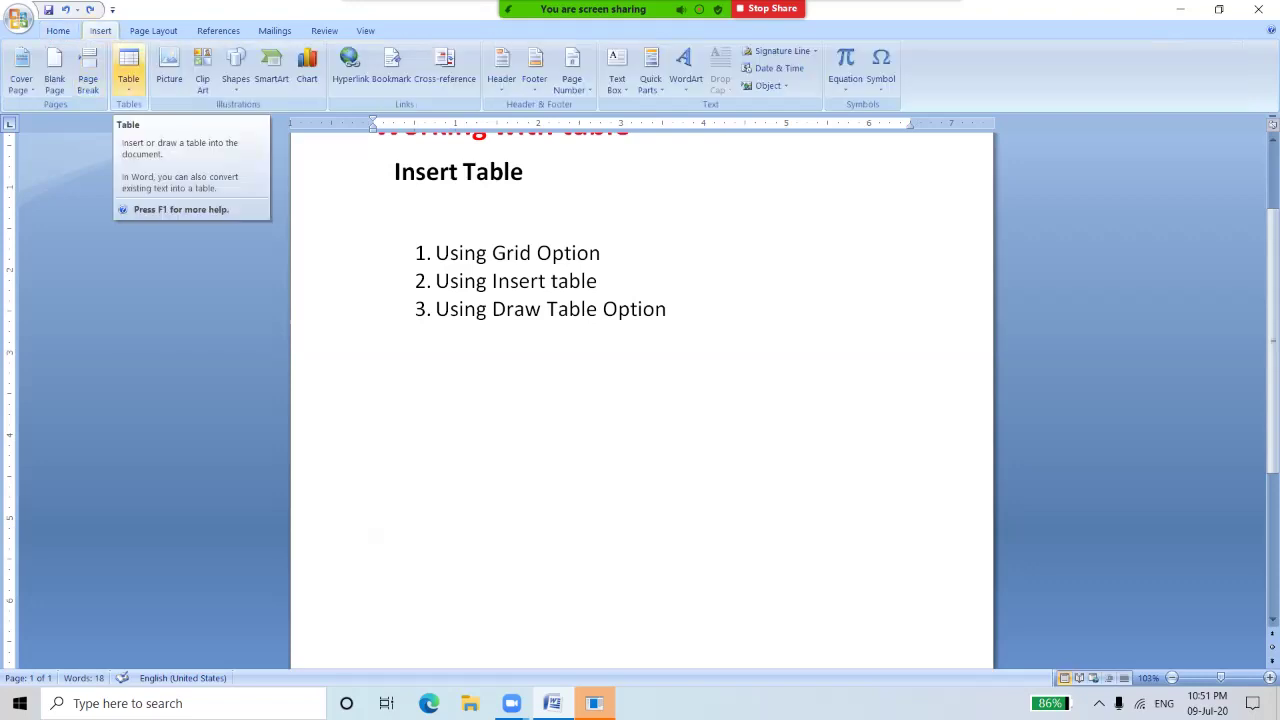
{"action": "left_click", "coordinate": [128, 70]}
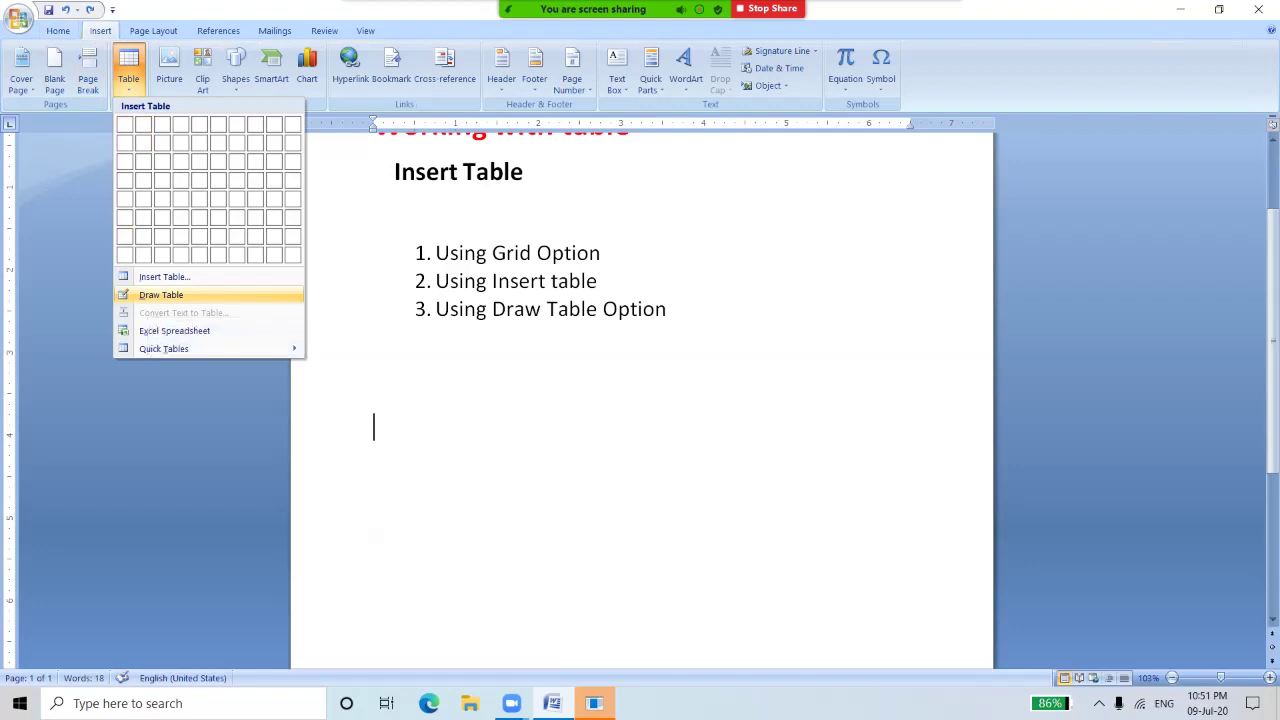
{"action": "left_click", "coordinate": [161, 294]}
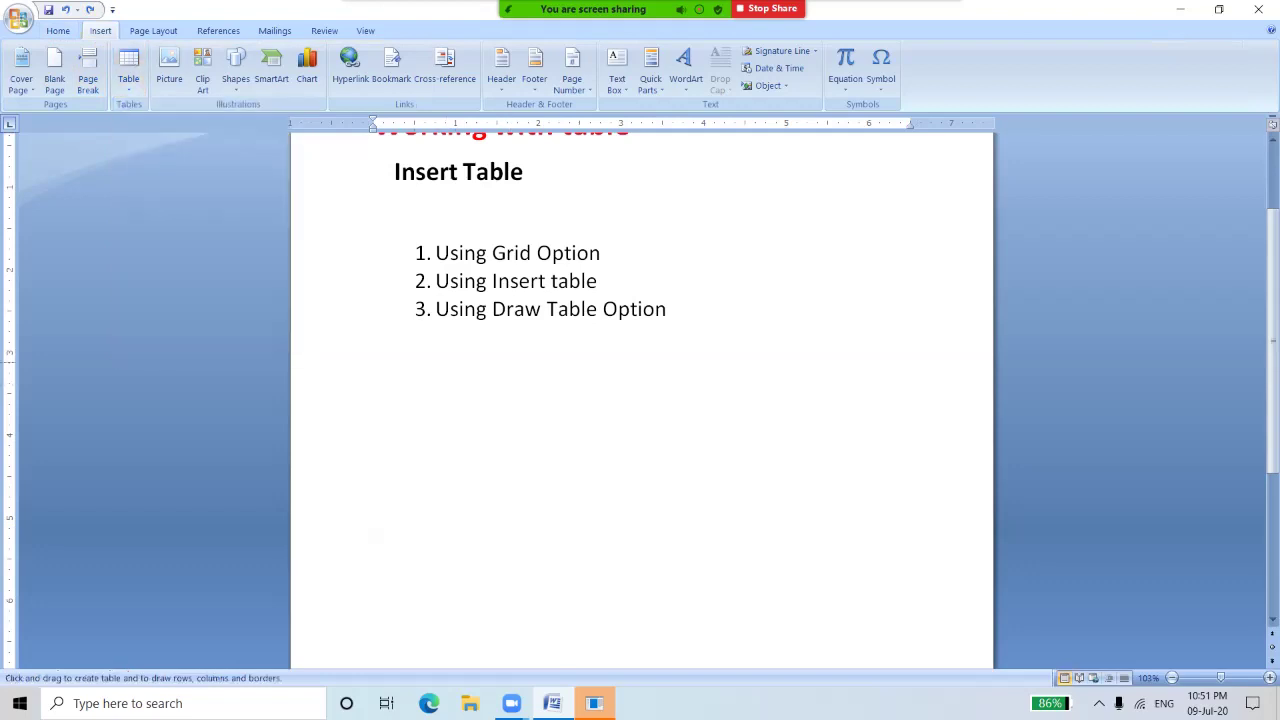
{"action": "left_click_drag", "start_coordinate": [365, 354], "coordinate": [365, 354]}
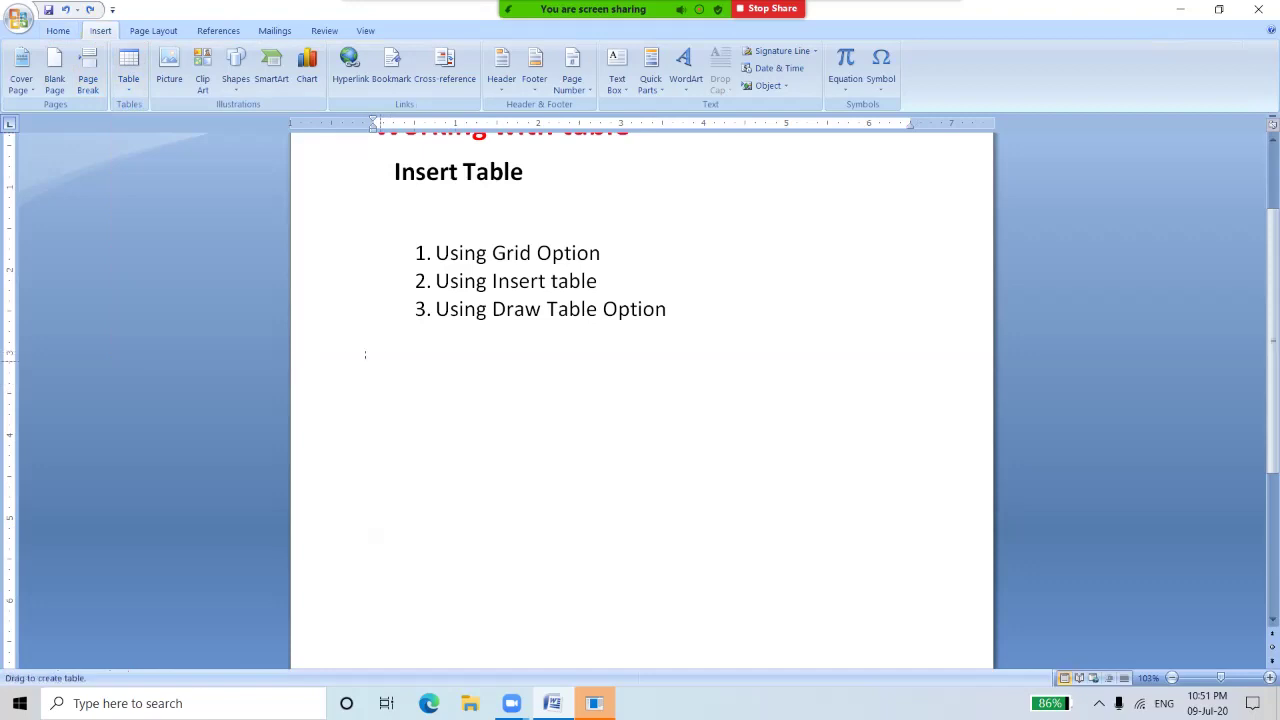
{"action": "mouse_move", "coordinate": [366, 415]}
{"action": "left_mouse_down"}
{"action": "mouse_move", "coordinate": [774, 423]}
{"action": "mouse_move", "coordinate": [910, 453]}
{"action": "left_mouse_up"}
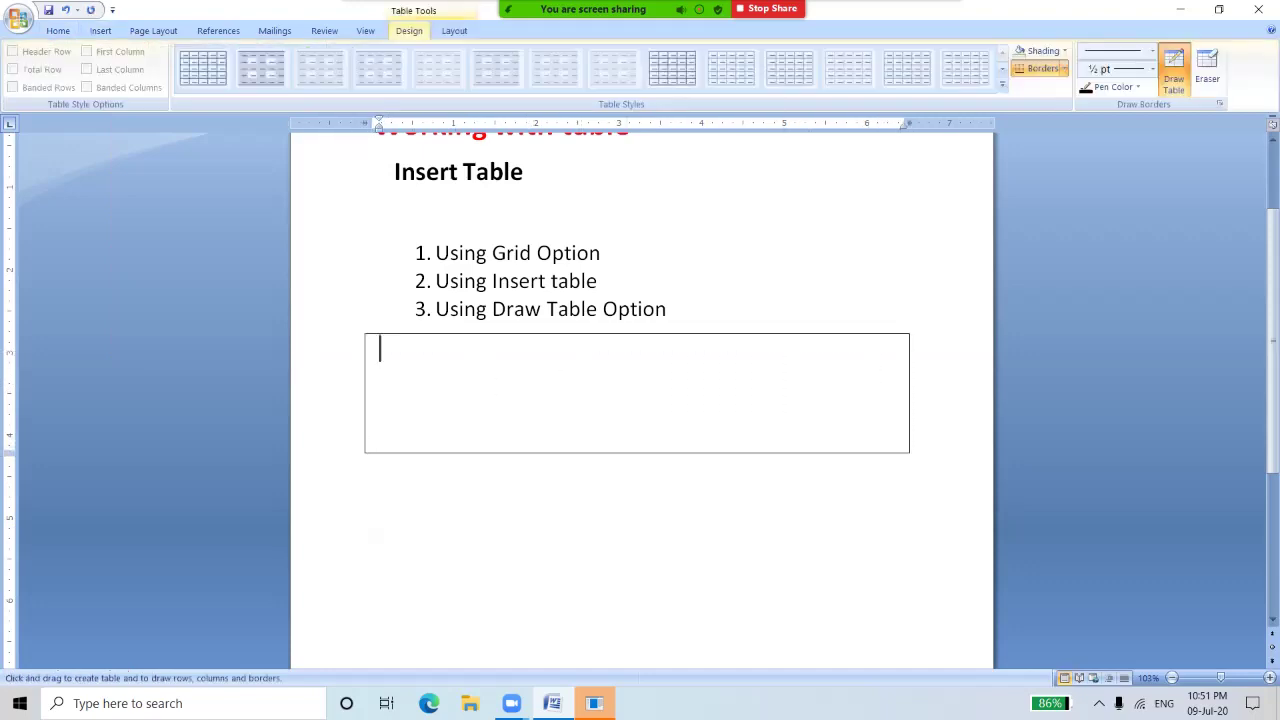
{"action": "left_click_drag", "start_coordinate": [365, 453], "coordinate": [481, 539]}
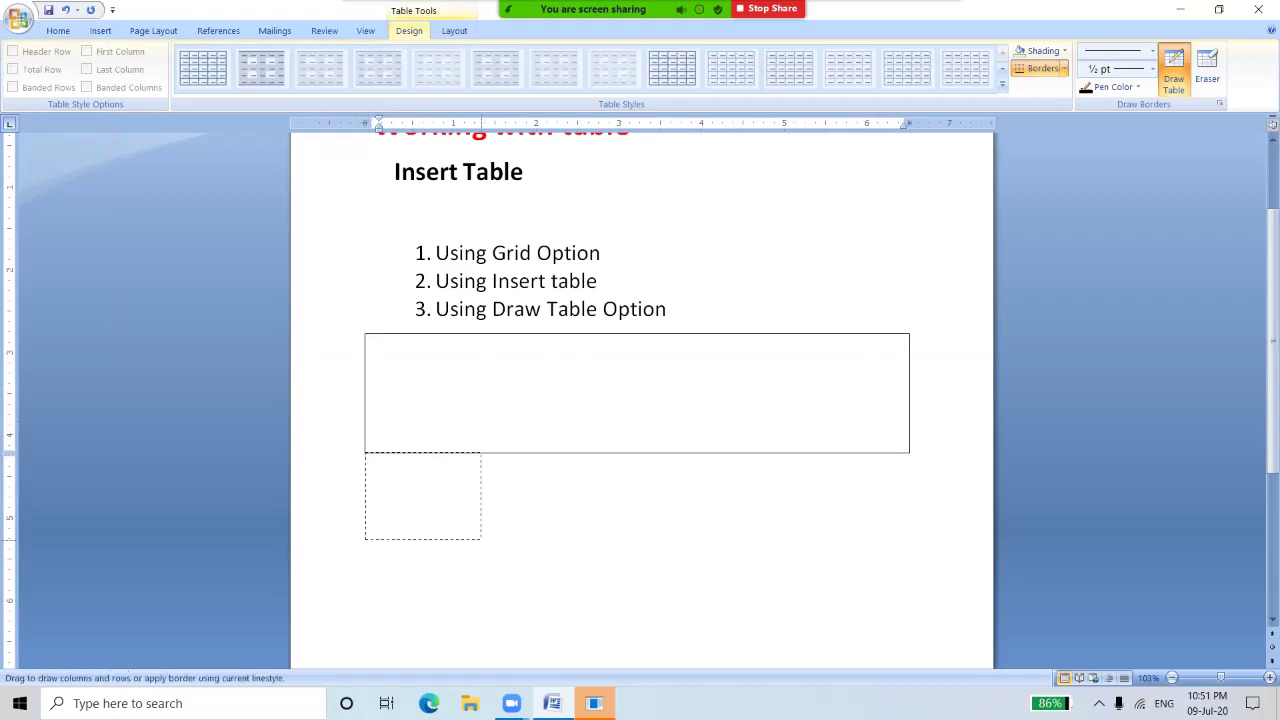
{"action": "left_click_drag", "start_coordinate": [853, 601], "coordinate": [909, 607]}
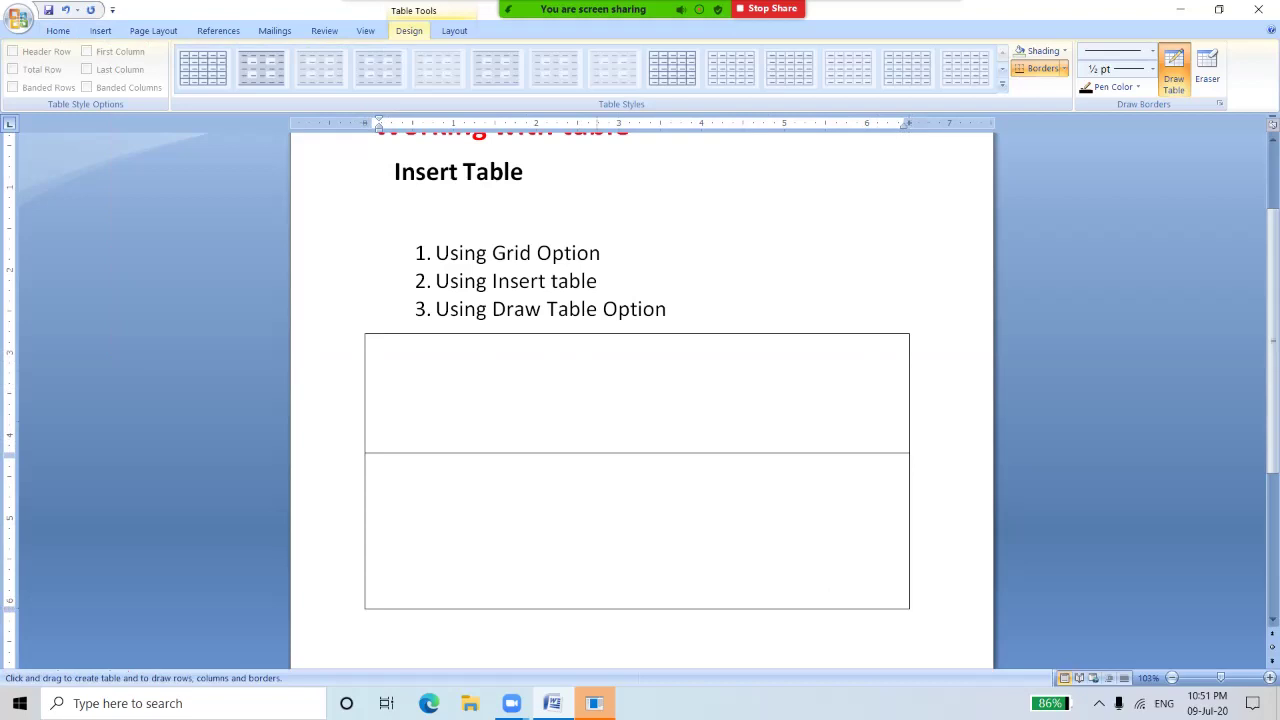
Step: Divide the drawn table into five columns with four vertical lines running through both rows
{"action": "left_click_drag", "start_coordinate": [493, 340], "coordinate": [493, 606]}
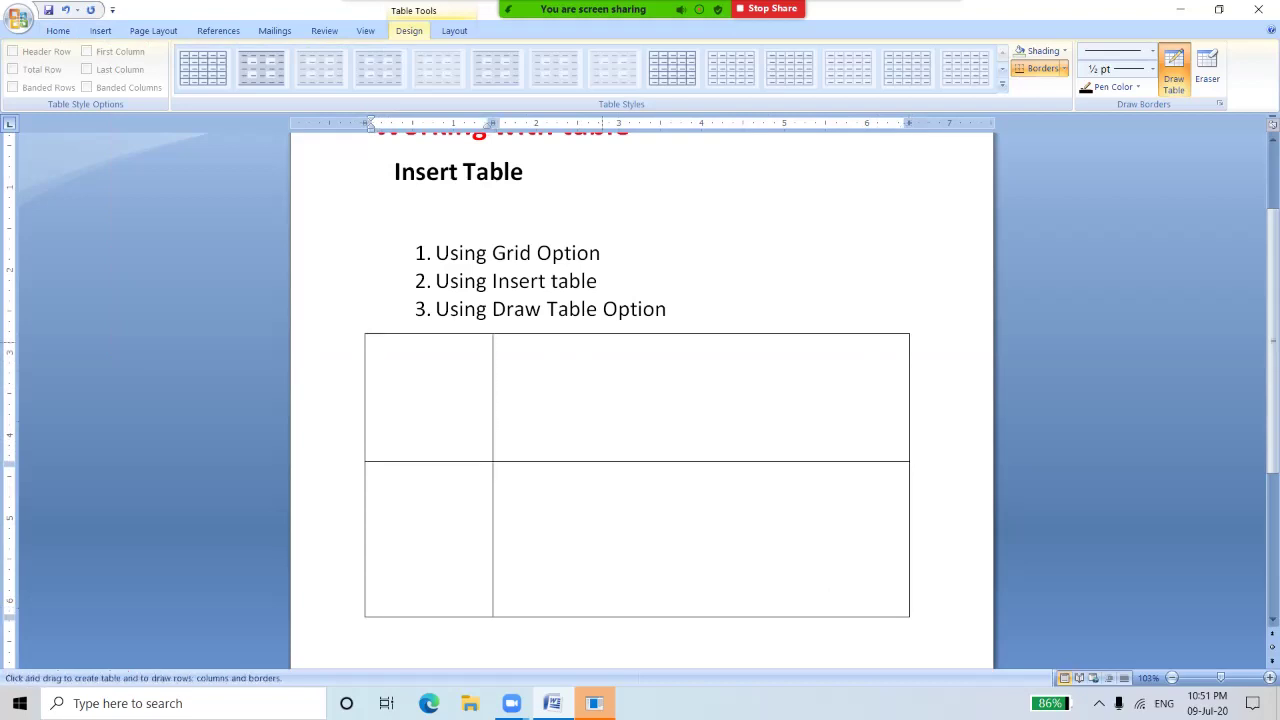
{"action": "left_click_drag", "start_coordinate": [604, 336], "coordinate": [604, 614]}
{"action": "mouse_move", "coordinate": [714, 336]}
{"action": "left_mouse_down"}
{"action": "mouse_move", "coordinate": [715, 490]}
{"action": "mouse_move", "coordinate": [732, 502]}
{"action": "left_mouse_up"}
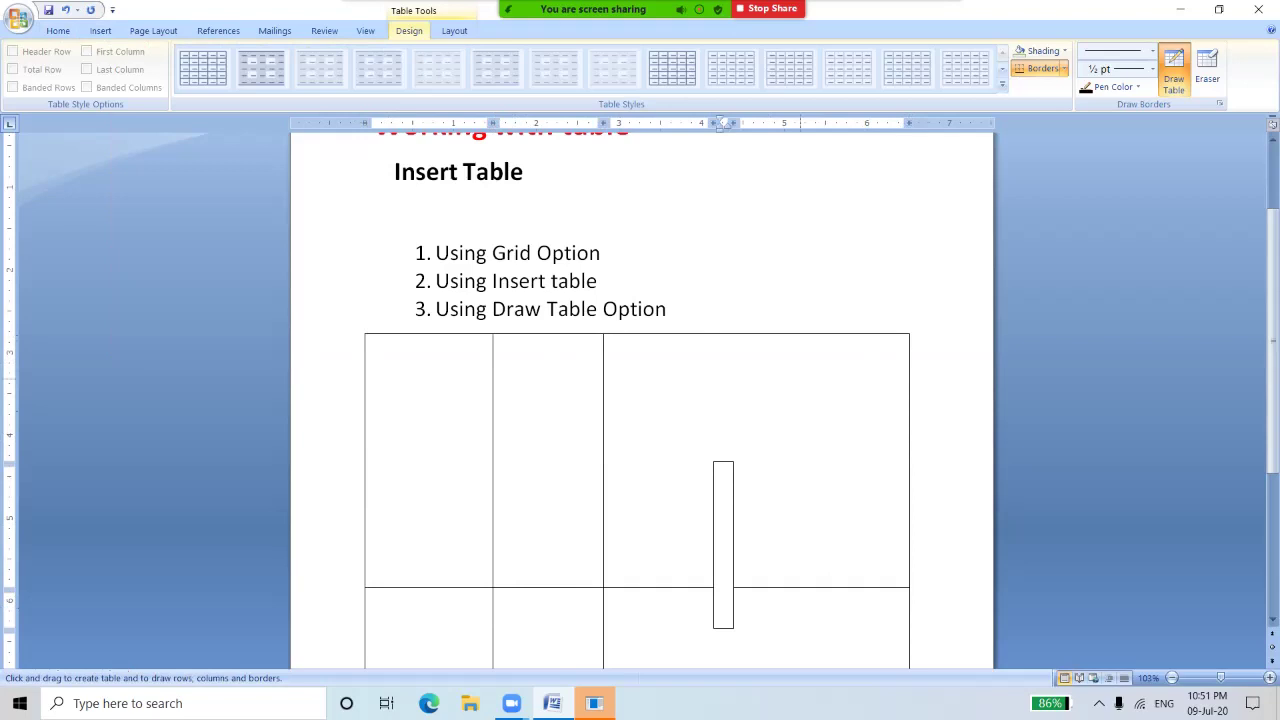
{"action": "key", "text": "ctrl+z"}
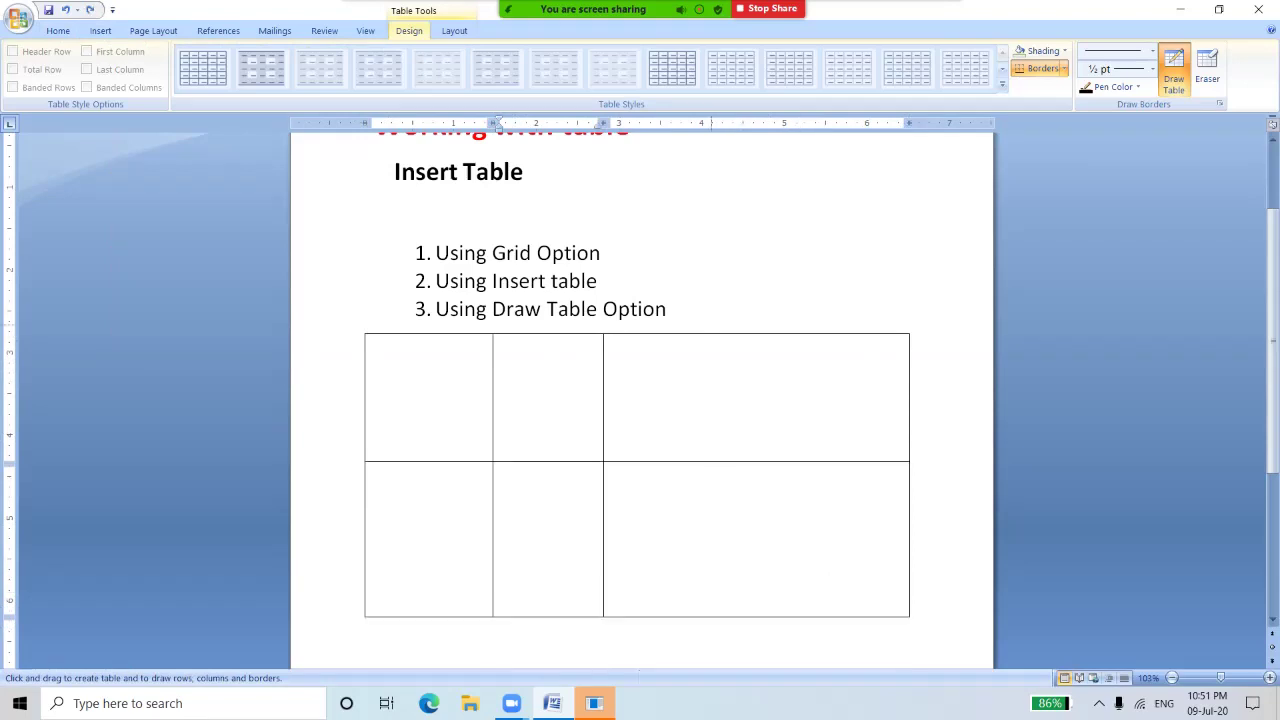
{"action": "left_click_drag", "start_coordinate": [710, 334], "coordinate": [710, 616]}
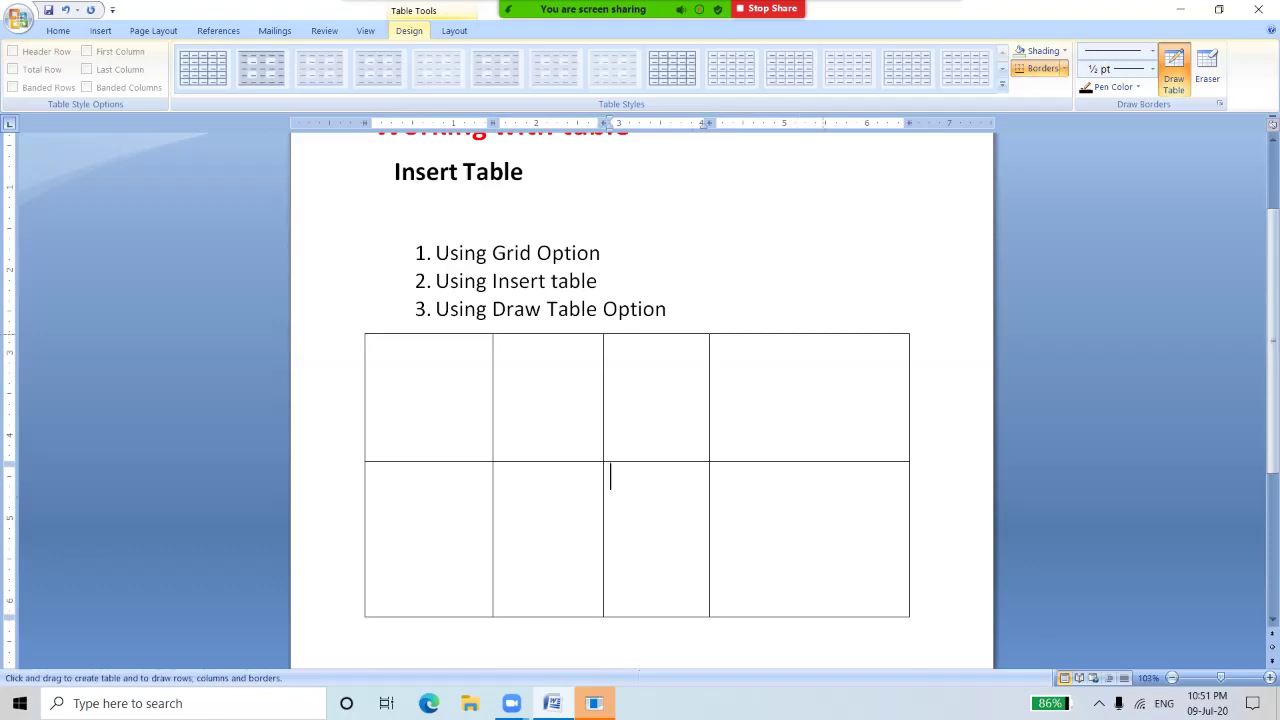
{"action": "mouse_move", "coordinate": [823, 334]}
{"action": "left_mouse_down"}
{"action": "mouse_move", "coordinate": [823, 616]}
{"action": "mouse_move", "coordinate": [836, 508]}
{"action": "mouse_move", "coordinate": [836, 520]}
{"action": "left_mouse_up"}
{"action": "key", "text": "ctrl+z"}
{"action": "left_click_drag", "start_coordinate": [823, 334], "coordinate": [823, 616]}
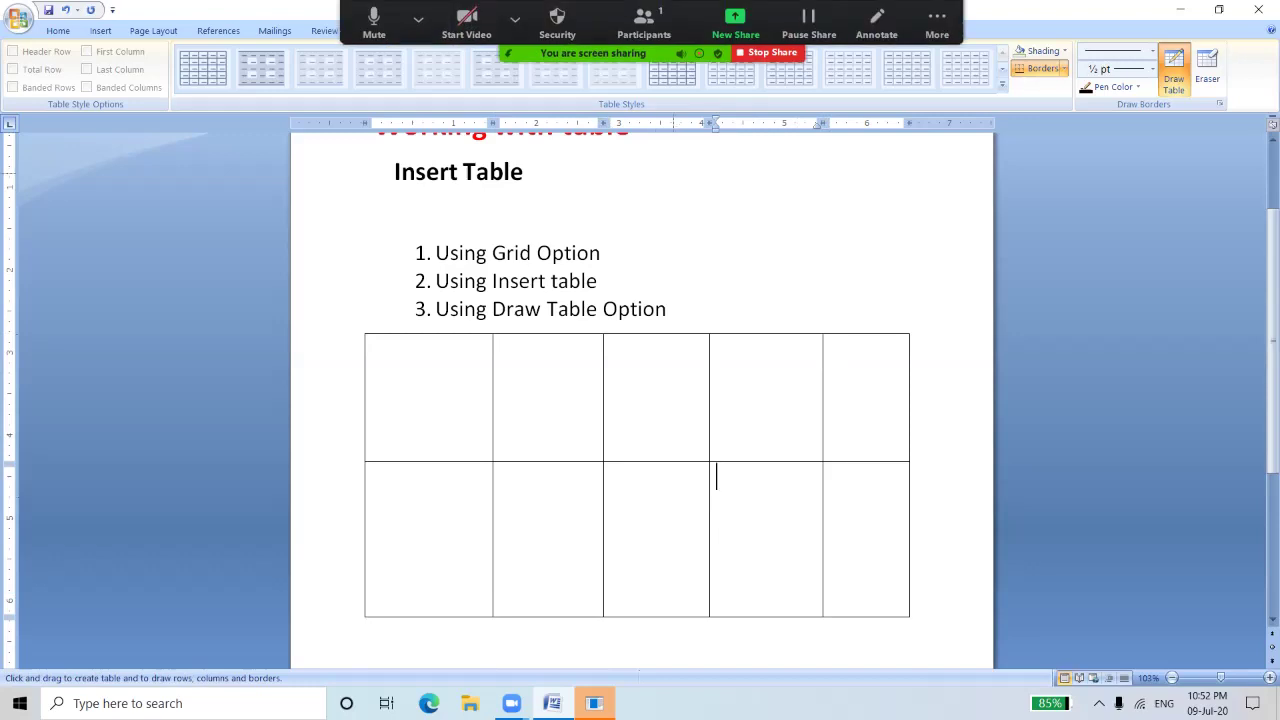
{"action": "left_click", "coordinate": [937, 23]}
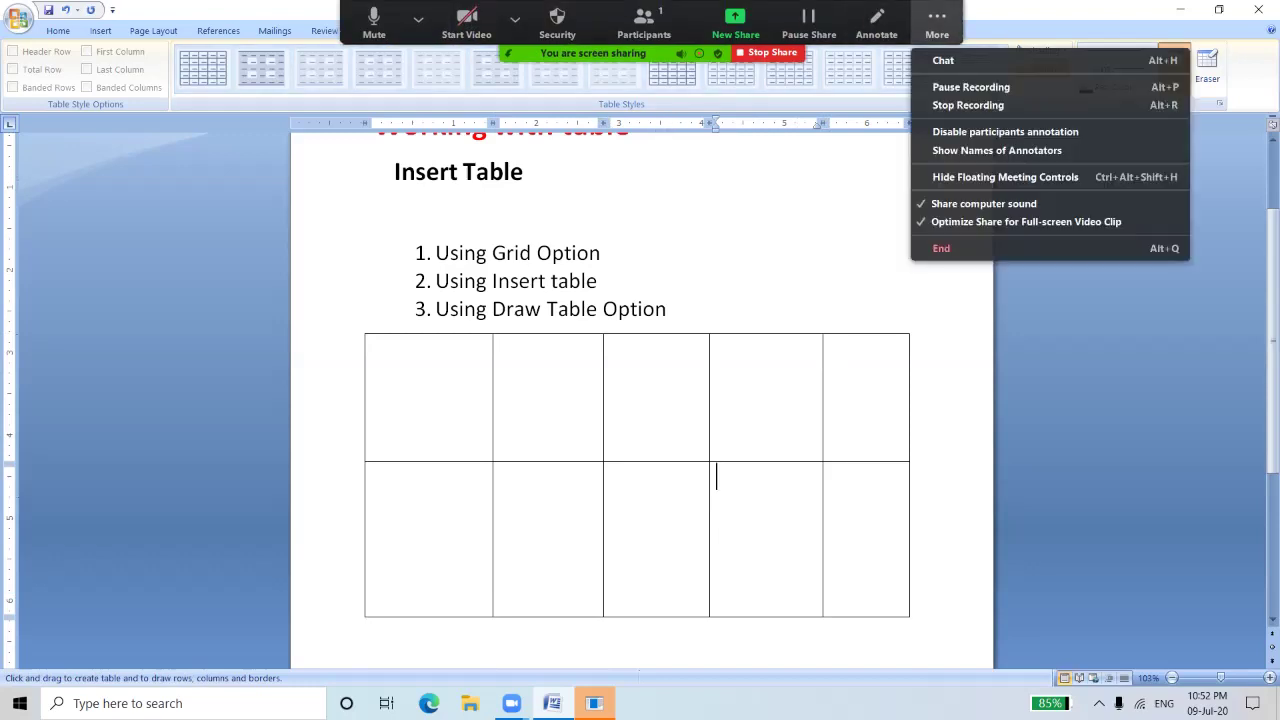
{"action": "left_click", "coordinate": [970, 87]}
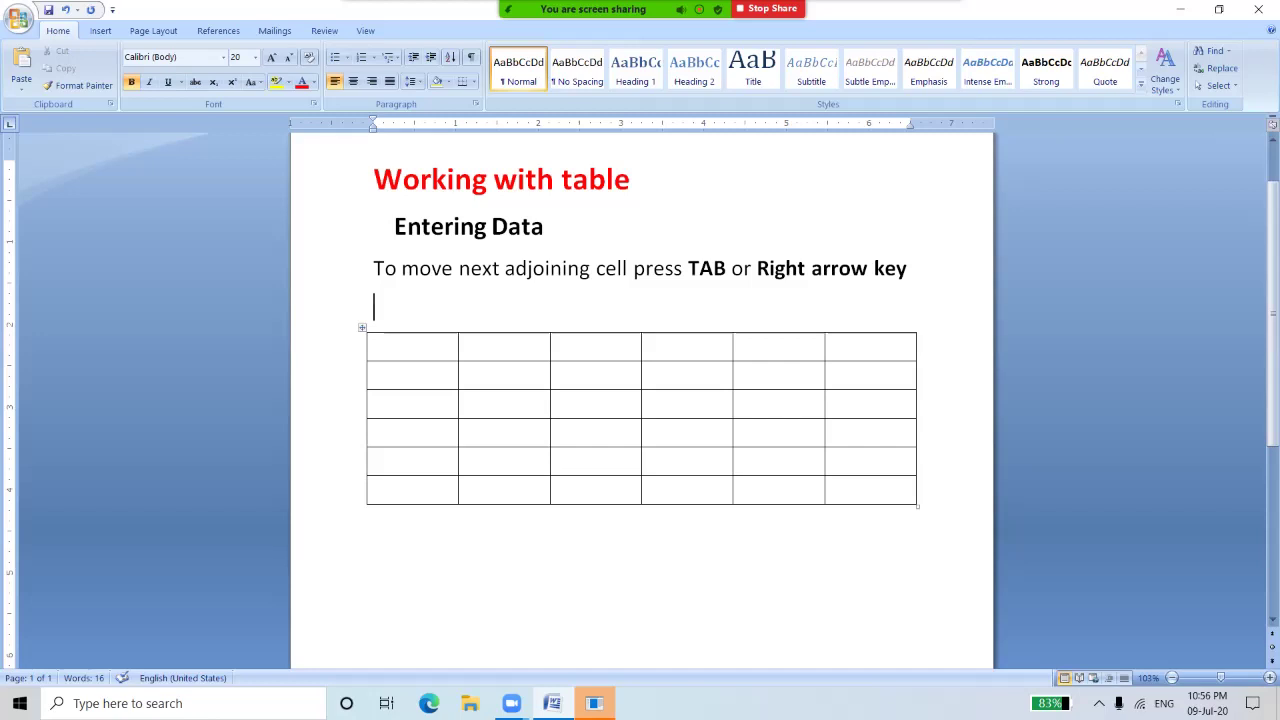
Step: Move the insertion point down through the cells of the table's first and second columns
{"action": "key", "text": "Down"}
{"action": "key", "text": "Down"}
{"action": "key", "text": "Down"}
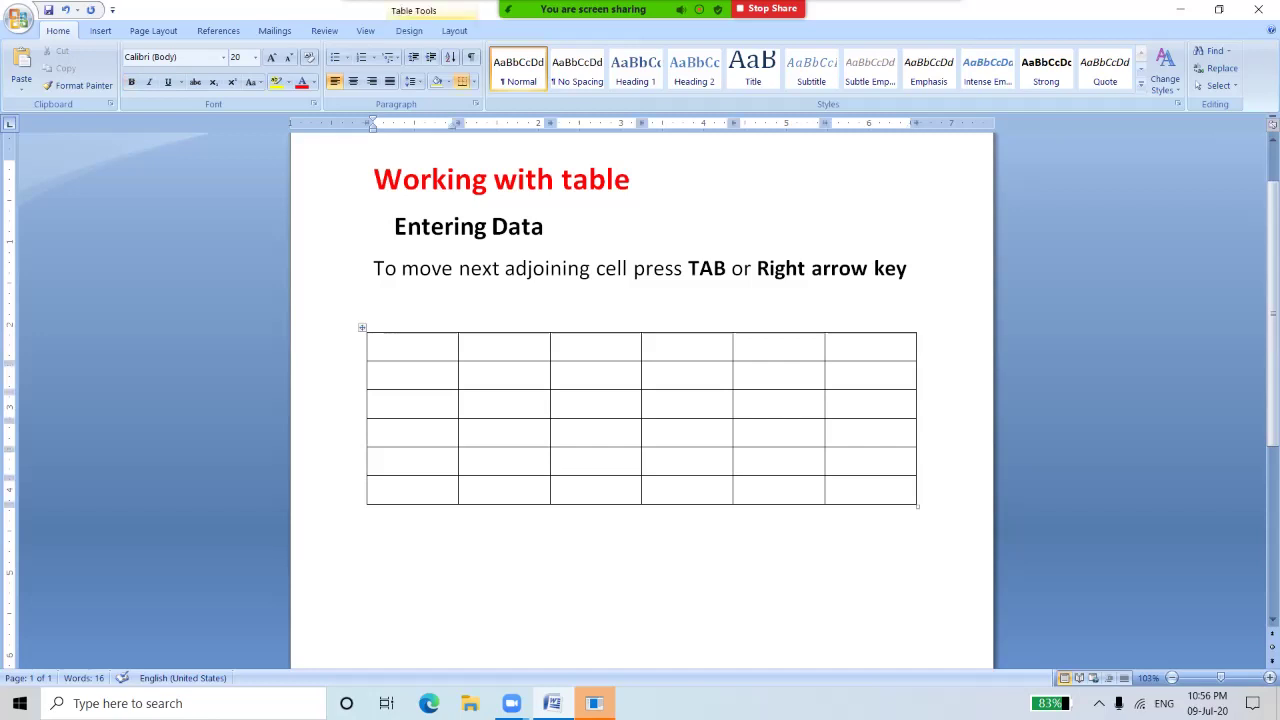
{"action": "key", "text": "Down"}
{"action": "key", "text": "Down"}
{"action": "key", "text": "Down"}
{"action": "left_click", "coordinate": [466, 346]}
{"action": "key", "text": "Down"}
{"action": "key", "text": "Down"}
Step: Enter the headings Name and Address in the first two cells of the table's top row
{"action": "left_click", "coordinate": [376, 346]}
{"action": "type", "text": "name"}
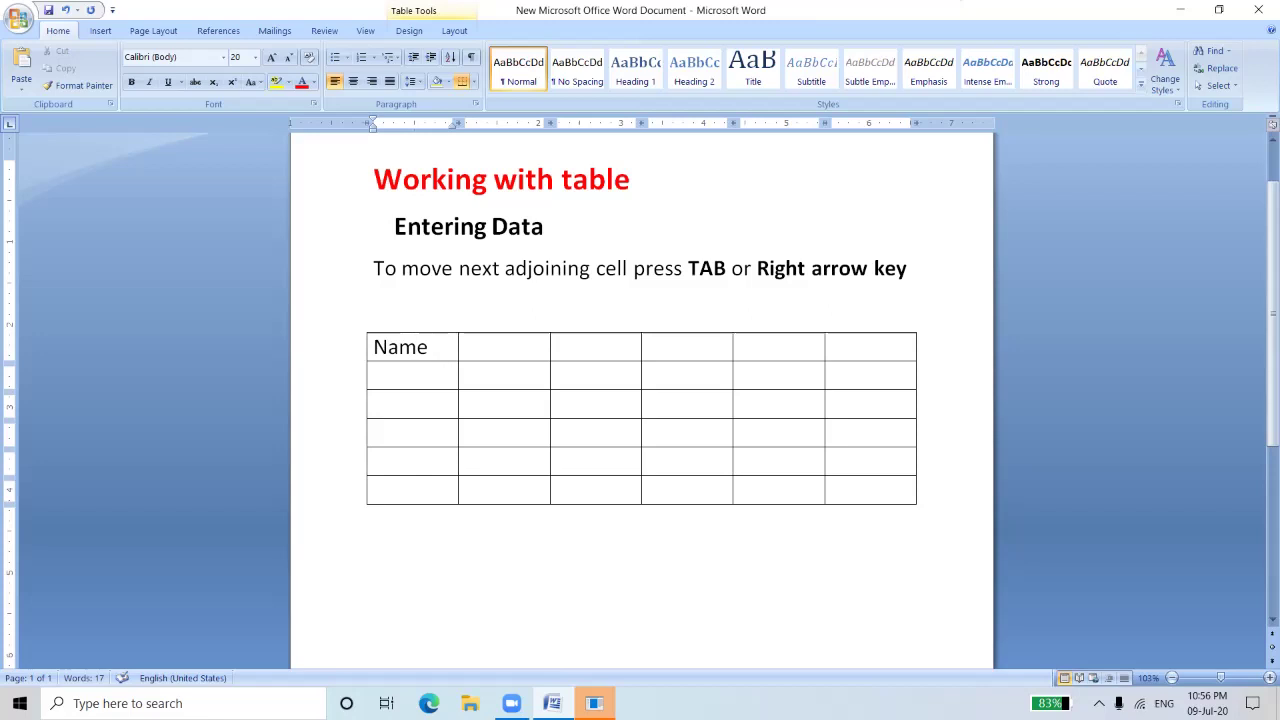
{"action": "key", "text": "Tab"}
{"action": "type", "text": "a"}
{"action": "key", "text": "BackSpace"}
{"action": "type", "text": "address"}
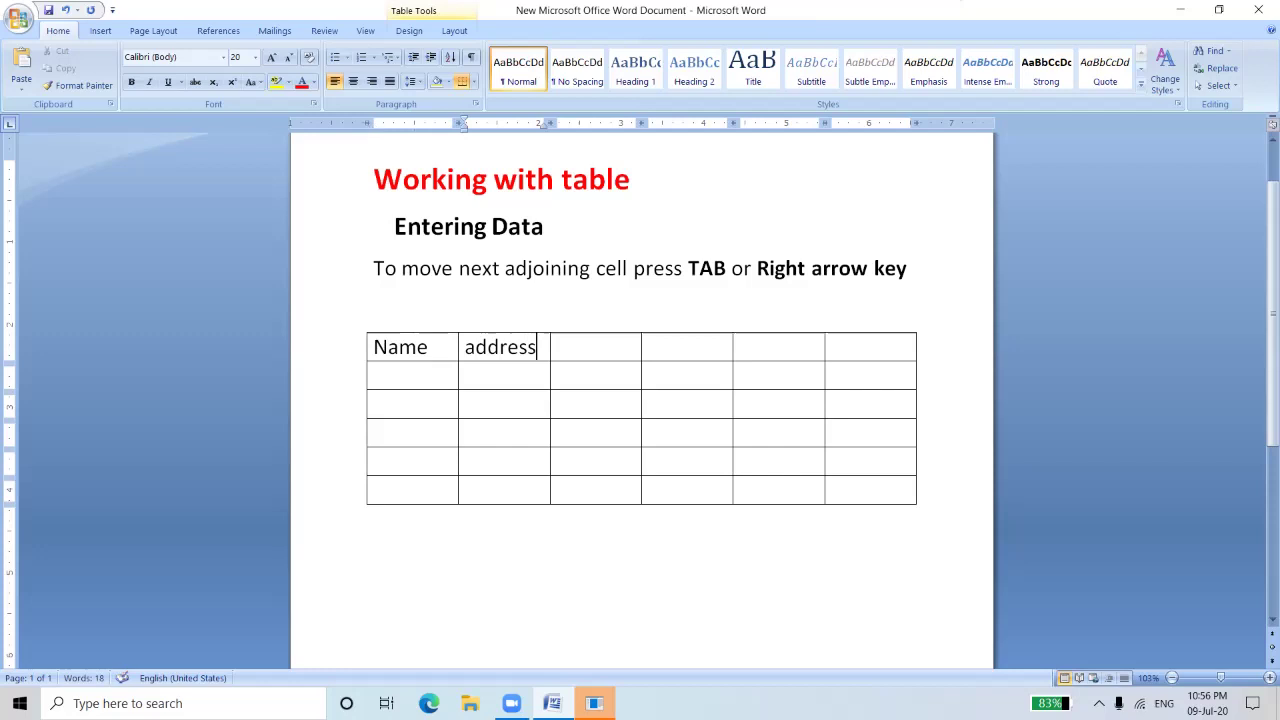
{"action": "key", "text": "Tab"}
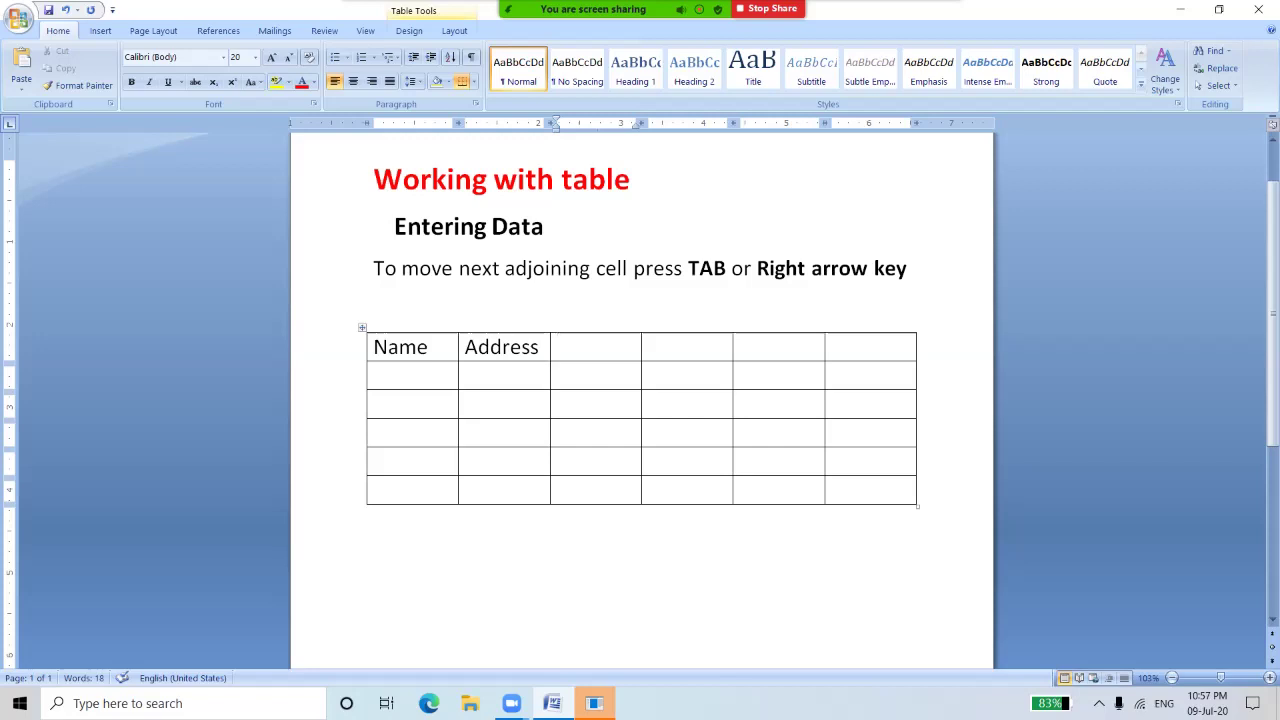
Step: Select the Address and Name headings in turn, and place the insertion point at the end of Address
{"action": "double_click", "coordinate": [469, 350]}
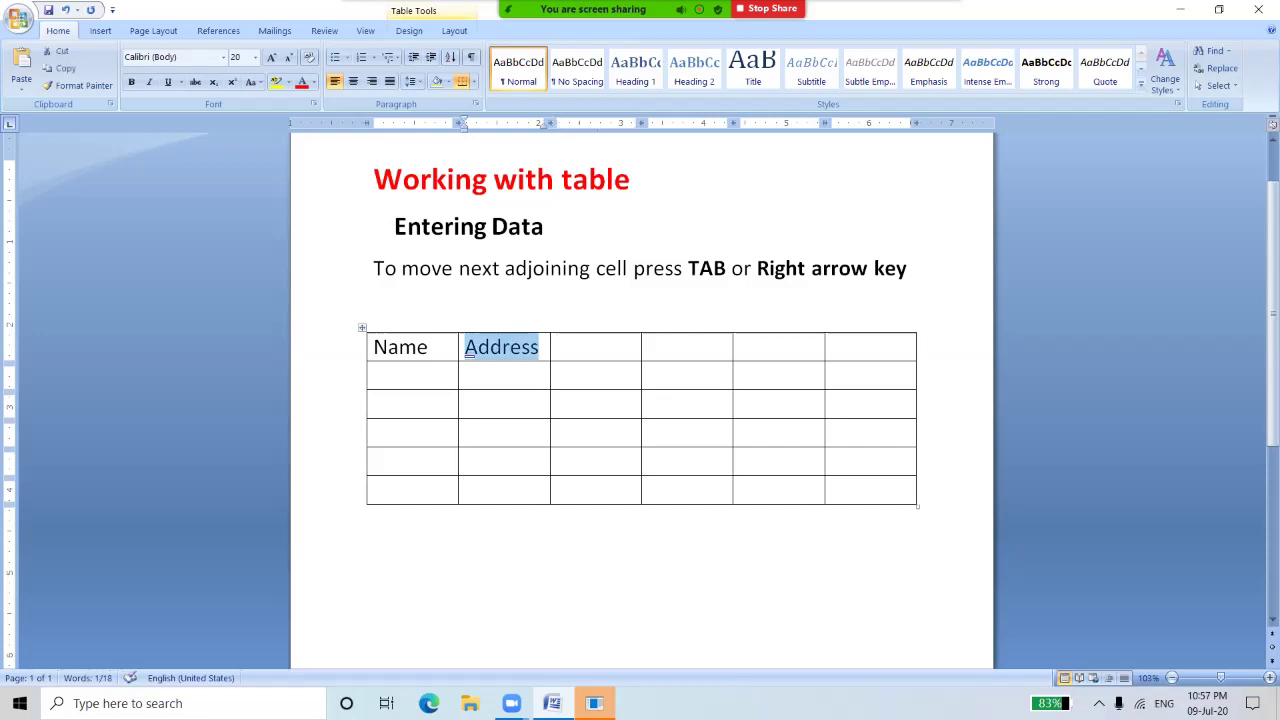
{"action": "double_click", "coordinate": [378, 350]}
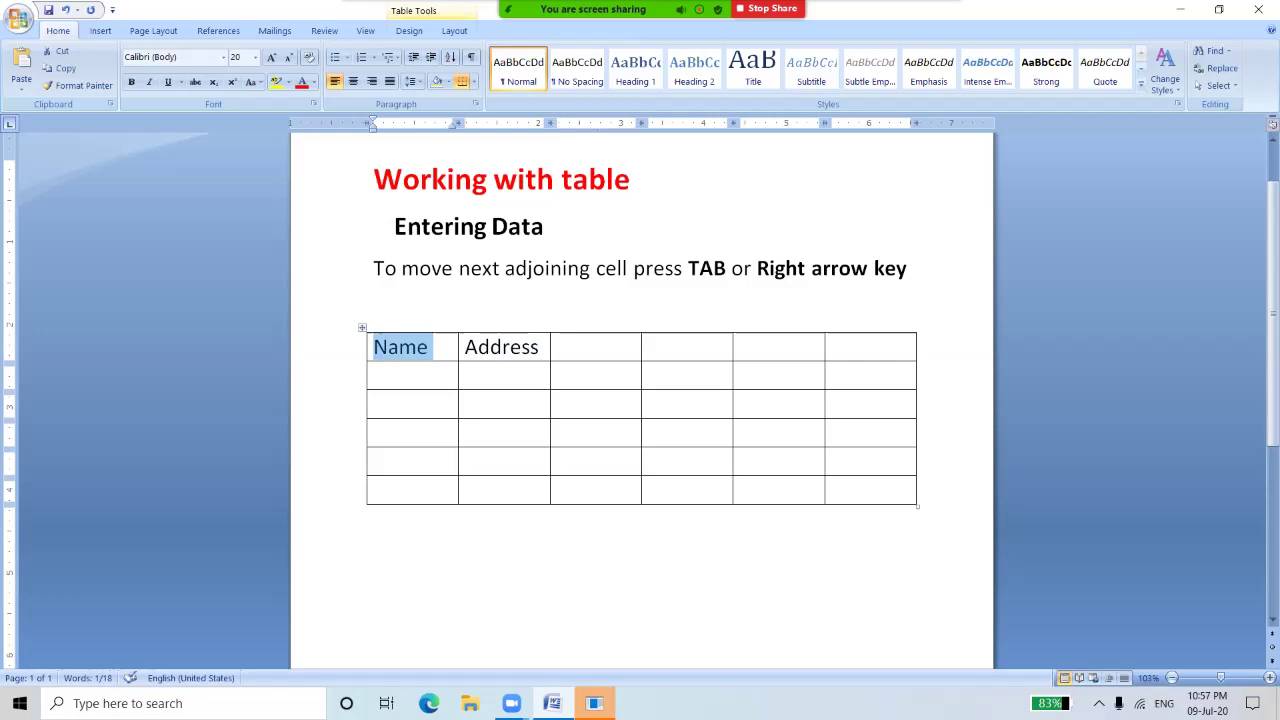
{"action": "left_click", "coordinate": [541, 348]}
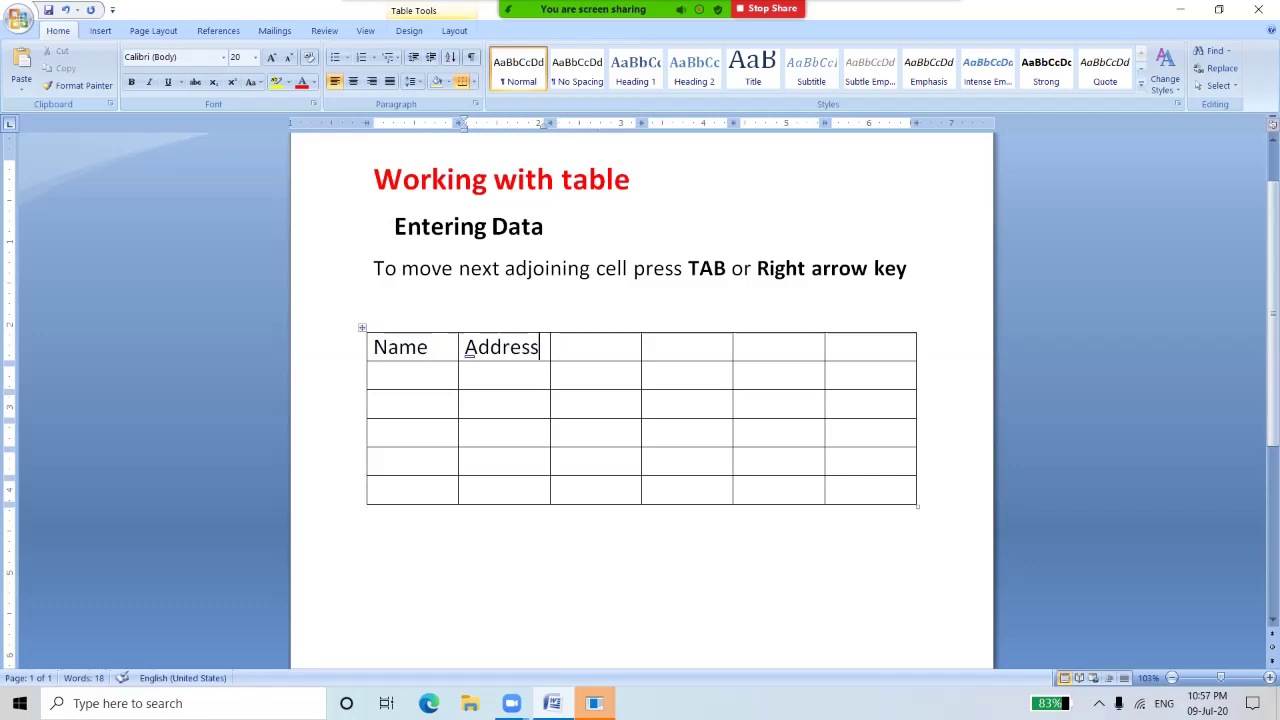
Step: Move the insertion point across, up and down through neighbouring cells of the table
{"action": "key", "text": "Down"}
{"action": "key", "text": "Tab"}
{"action": "key", "text": "Left"}
{"action": "key", "text": "Up"}
{"action": "key", "text": "End"}
{"action": "key", "text": "Right"}
{"action": "key", "text": "Right"}
{"action": "key", "text": "Down"}
{"action": "key", "text": "Down"}
{"action": "key", "text": "Down"}
{"action": "key", "text": "Down"}
{"action": "key", "text": "Left"}
{"action": "key", "text": "Left"}
{"action": "key", "text": "Right"}
{"action": "key", "text": "Right"}
Step: Select the whole Name column and the entire second row of the table in turn
{"action": "left_click_drag", "start_coordinate": [393, 347], "coordinate": [400, 490]}
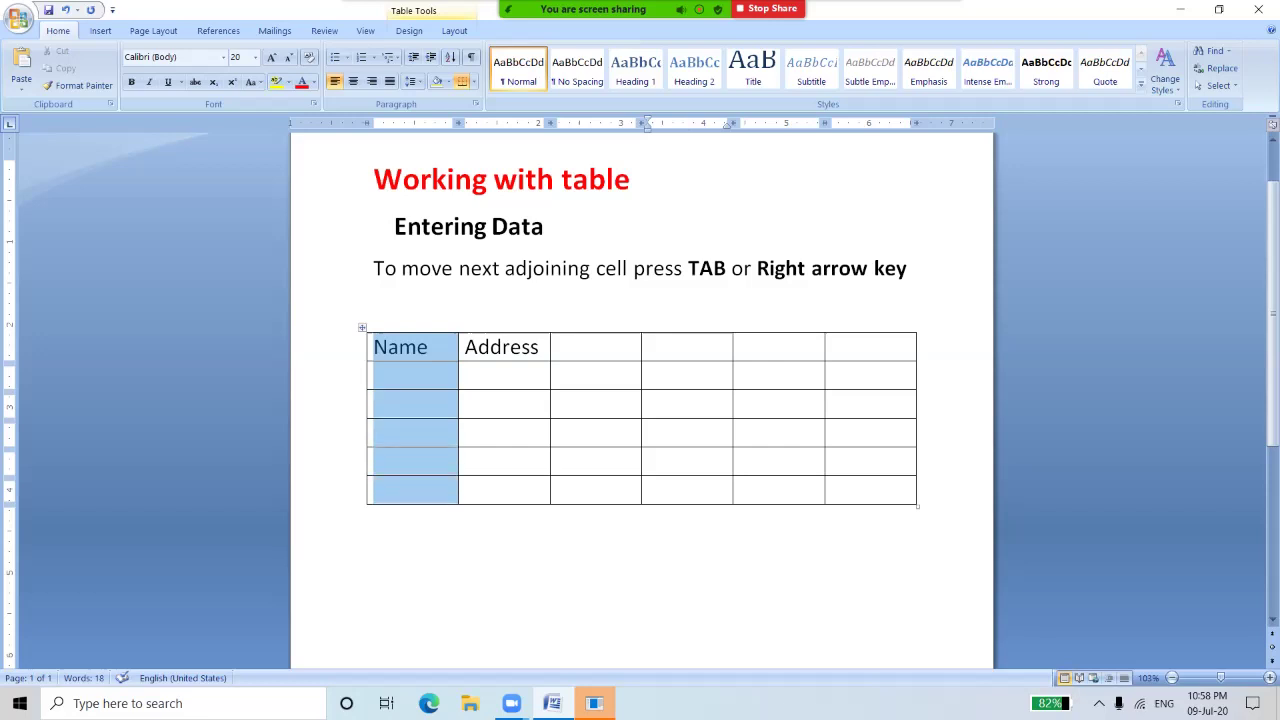
{"action": "left_click", "coordinate": [374, 598]}
{"action": "left_click_drag", "start_coordinate": [374, 375], "coordinate": [880, 375]}
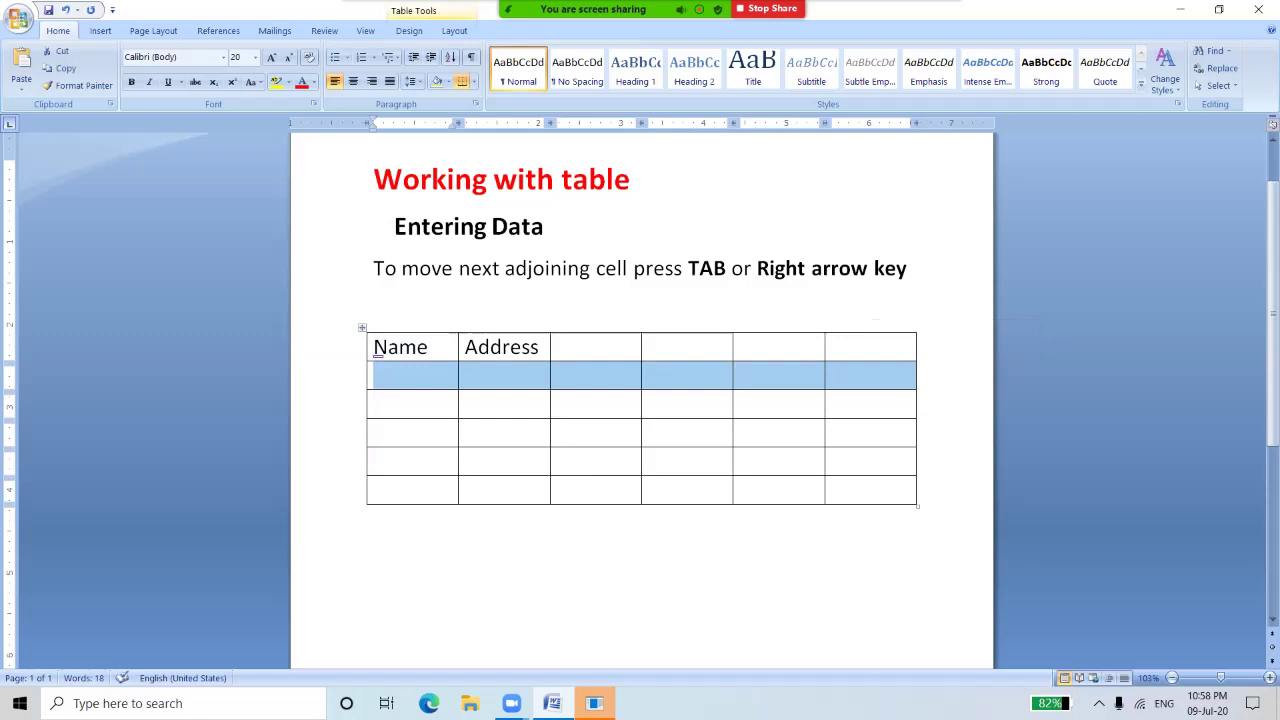
{"action": "left_click", "coordinate": [406, 333]}
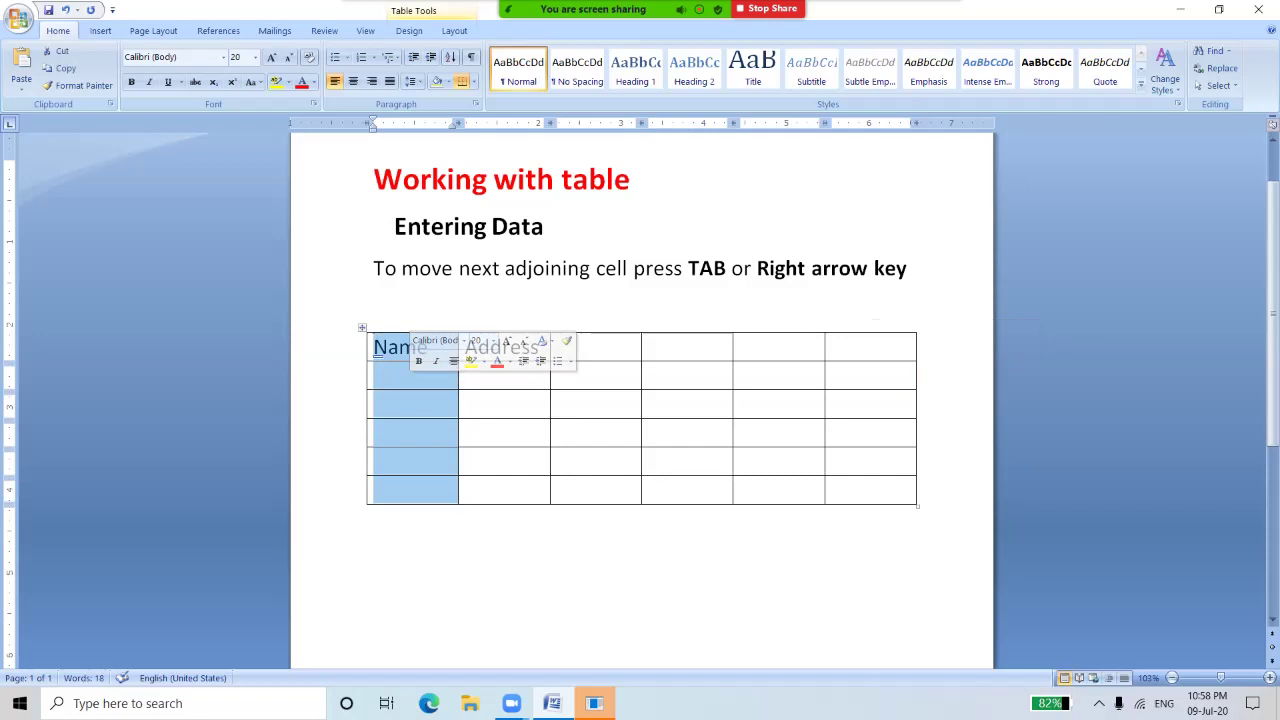
{"action": "left_click", "coordinate": [411, 375]}
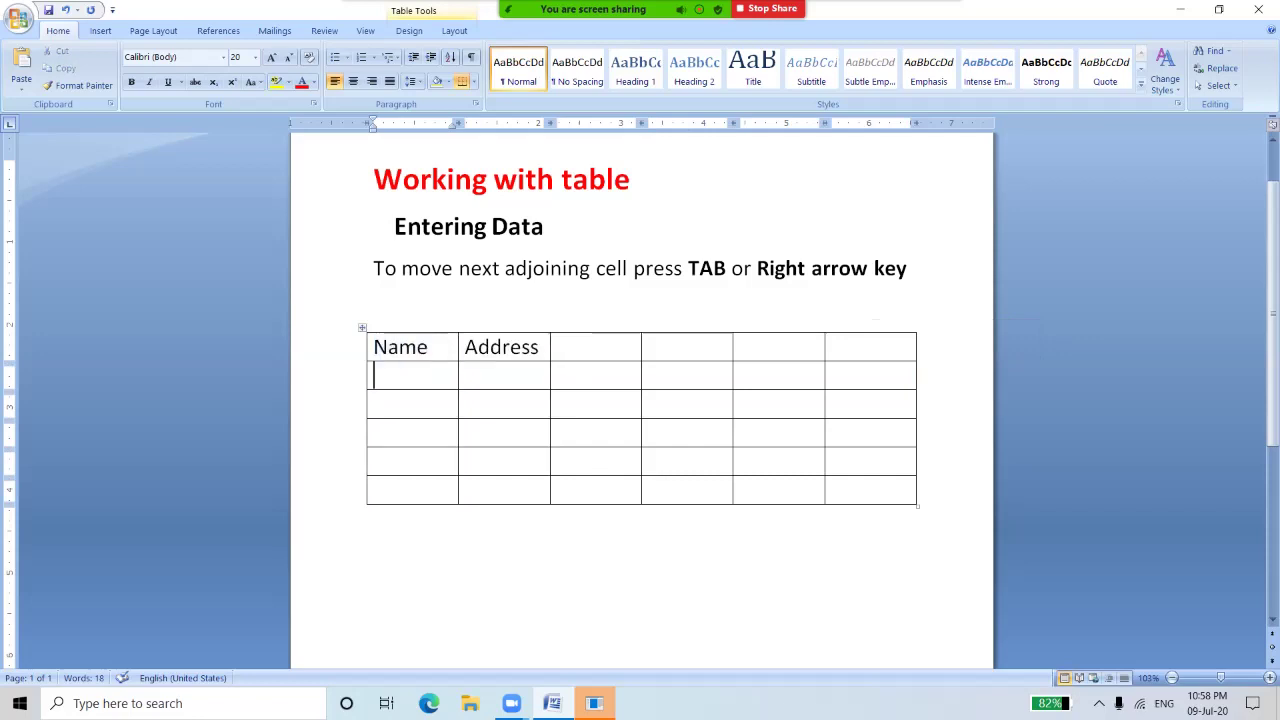
Step: Select the second row across all columns, and the full third column
{"action": "double_click", "coordinate": [411, 375]}
{"action": "left_click_drag", "start_coordinate": [411, 375], "coordinate": [868, 378]}
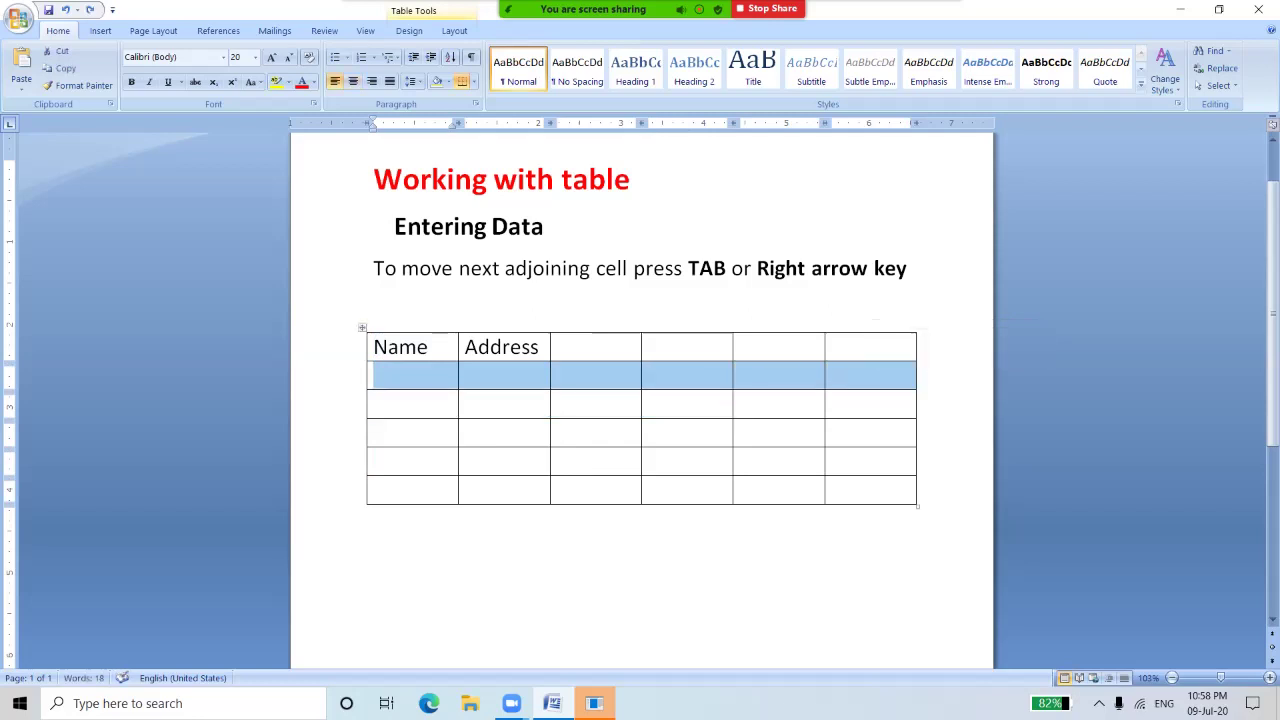
{"action": "left_click", "coordinate": [584, 347]}
{"action": "left_click_drag", "start_coordinate": [584, 347], "coordinate": [592, 488]}
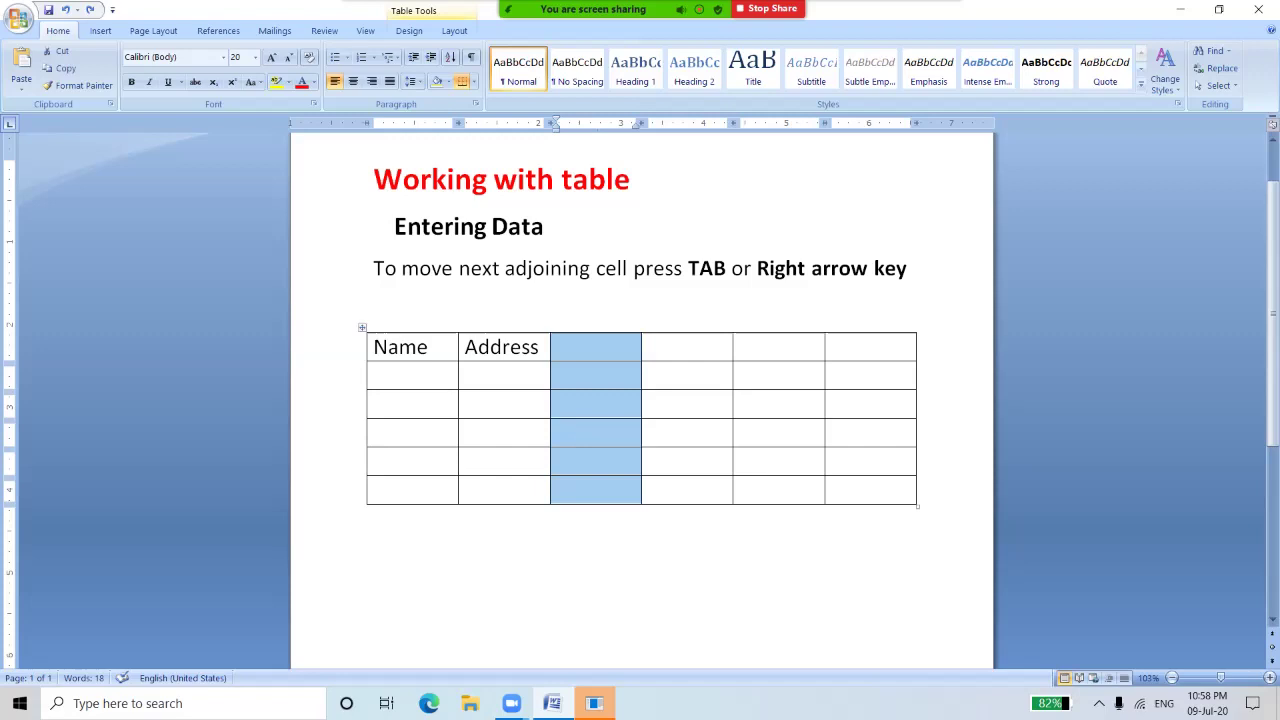
Step: Enter the text cell in the second row of the table's third column
{"action": "left_click", "coordinate": [590, 376]}
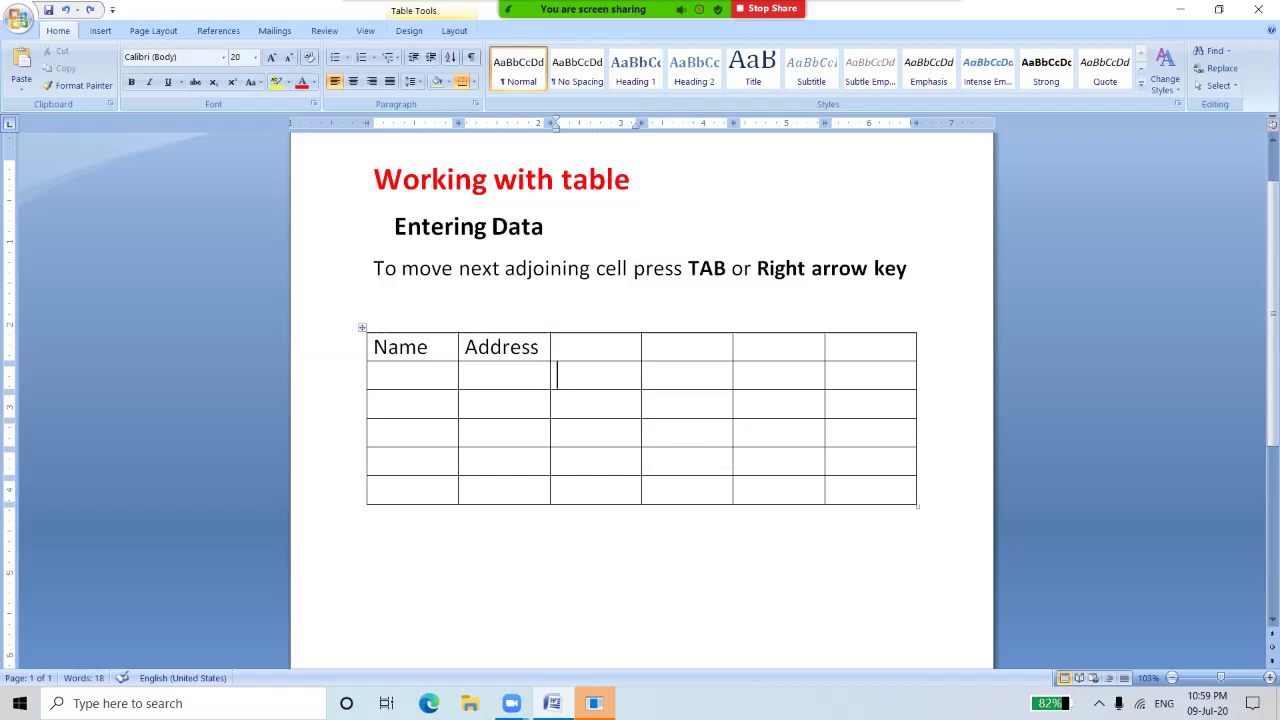
{"action": "left_click", "coordinate": [570, 375]}
{"action": "type", "text": "cell"}
{"action": "mouse_move", "coordinate": [560, 12]}
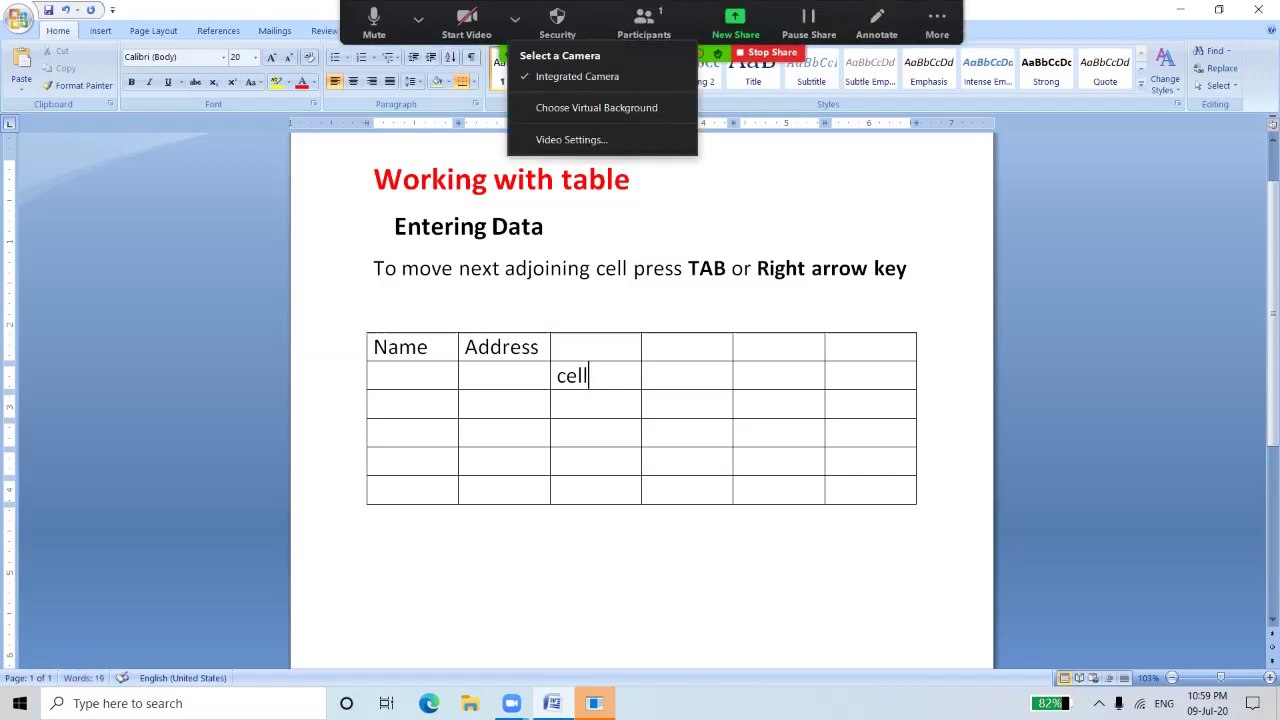
{"action": "mouse_move", "coordinate": [937, 22]}
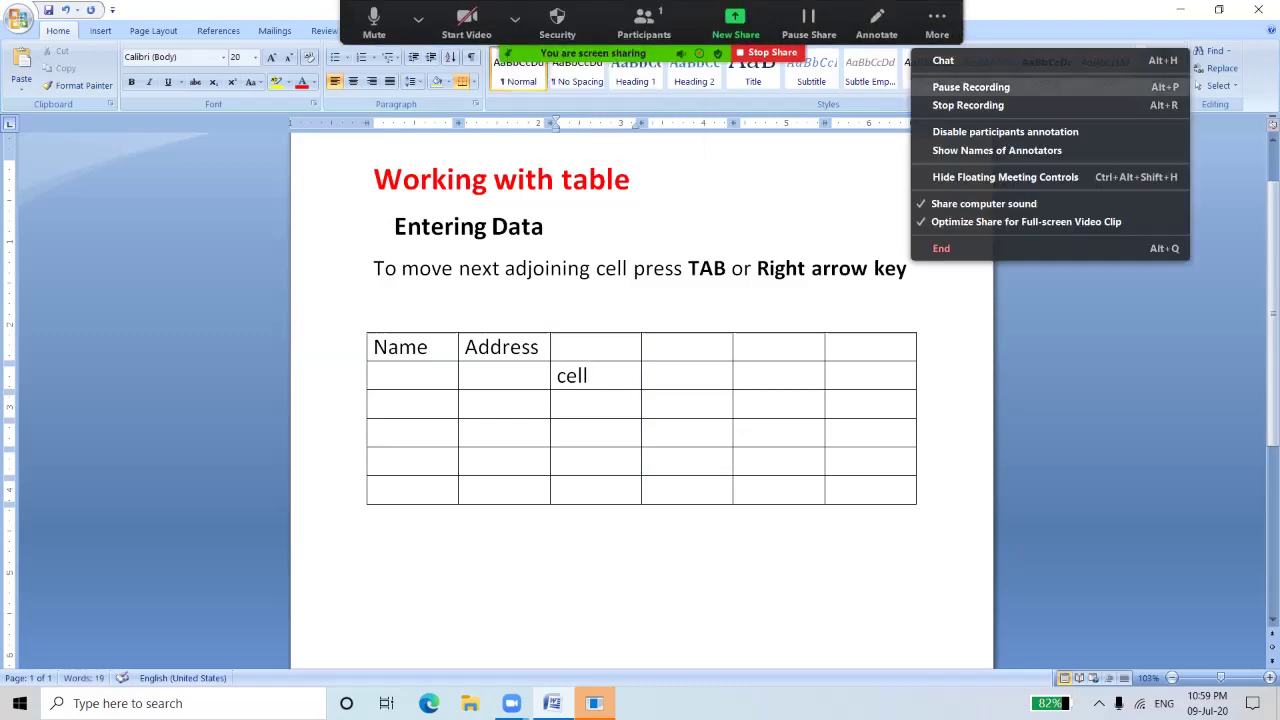
{"action": "left_click", "coordinate": [971, 87]}
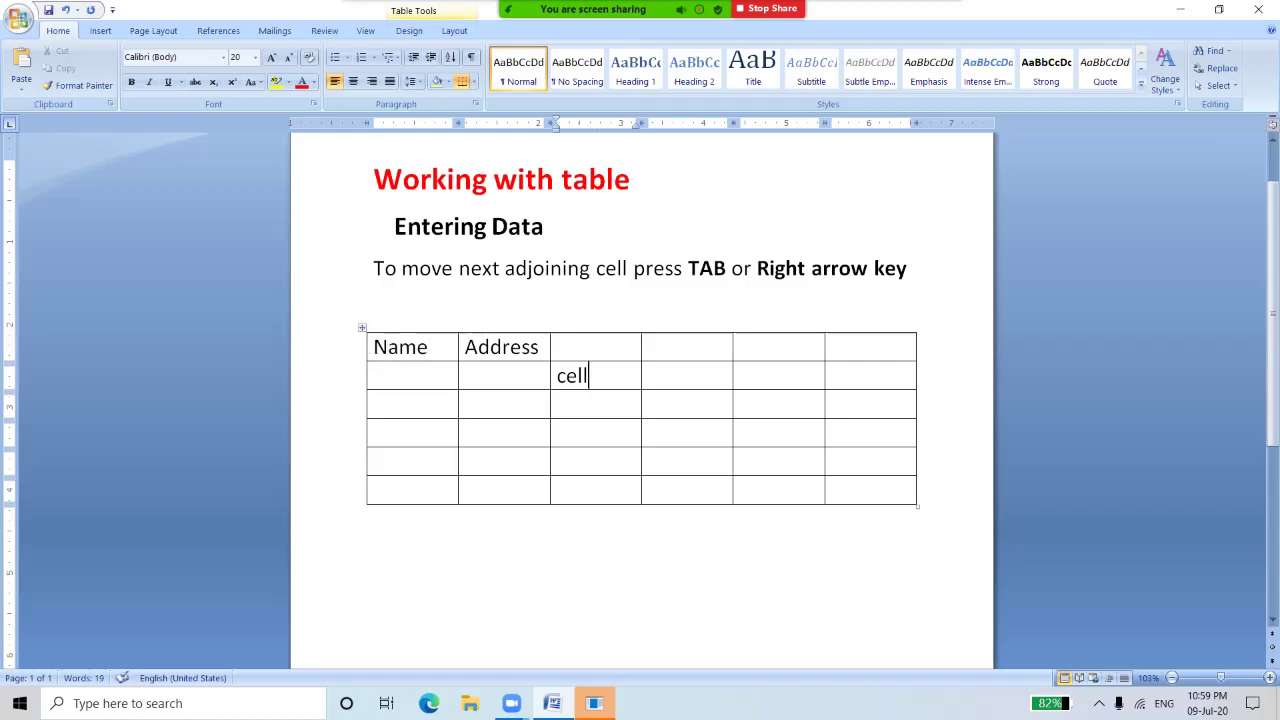
Step: Select the Name heading and place the insertion point after it
{"action": "double_click", "coordinate": [376, 348]}
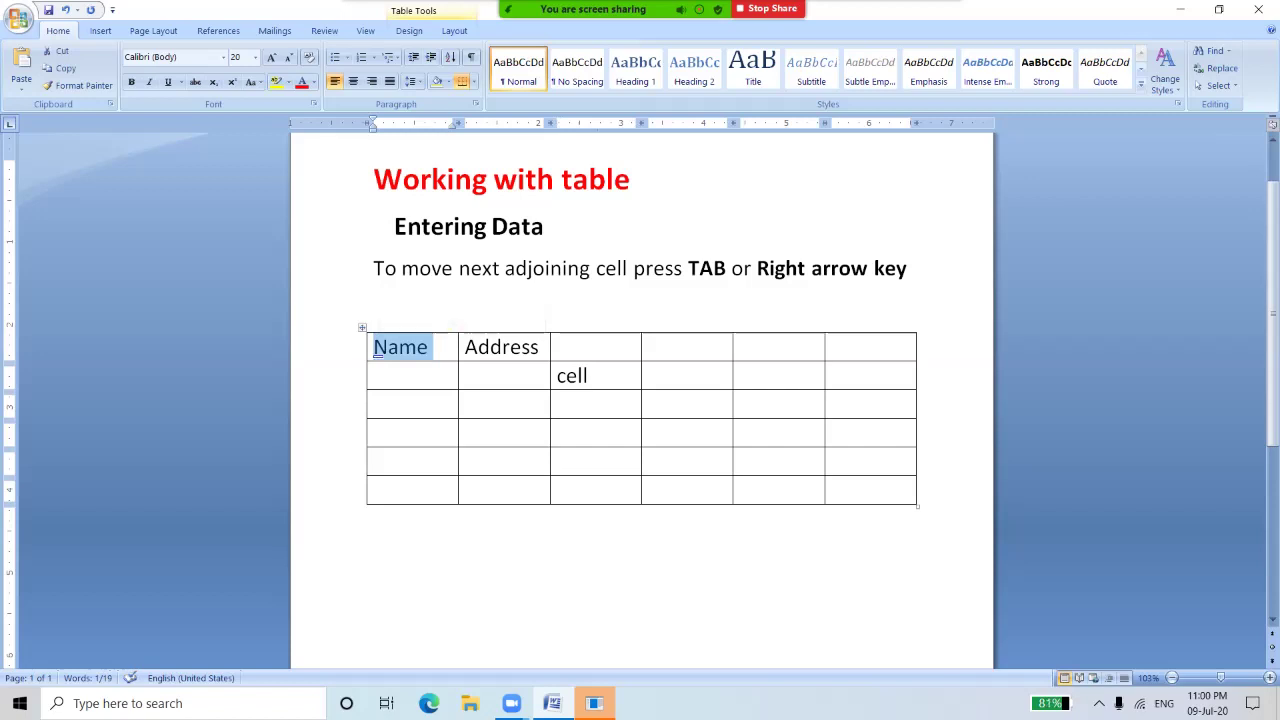
{"action": "left_click", "coordinate": [433, 347]}
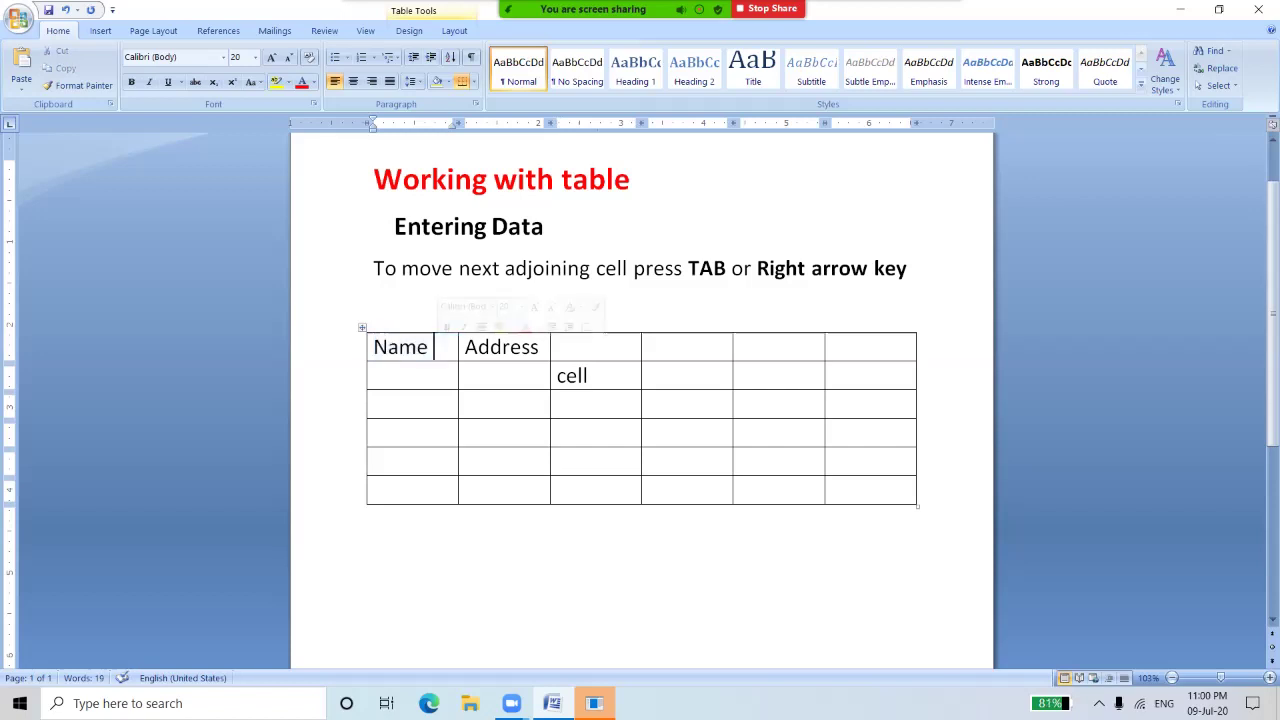
Step: Select the Name cell and the table's entire second row in turn, then place the insertion point in the blank line above the table
{"action": "double_click", "coordinate": [433, 347]}
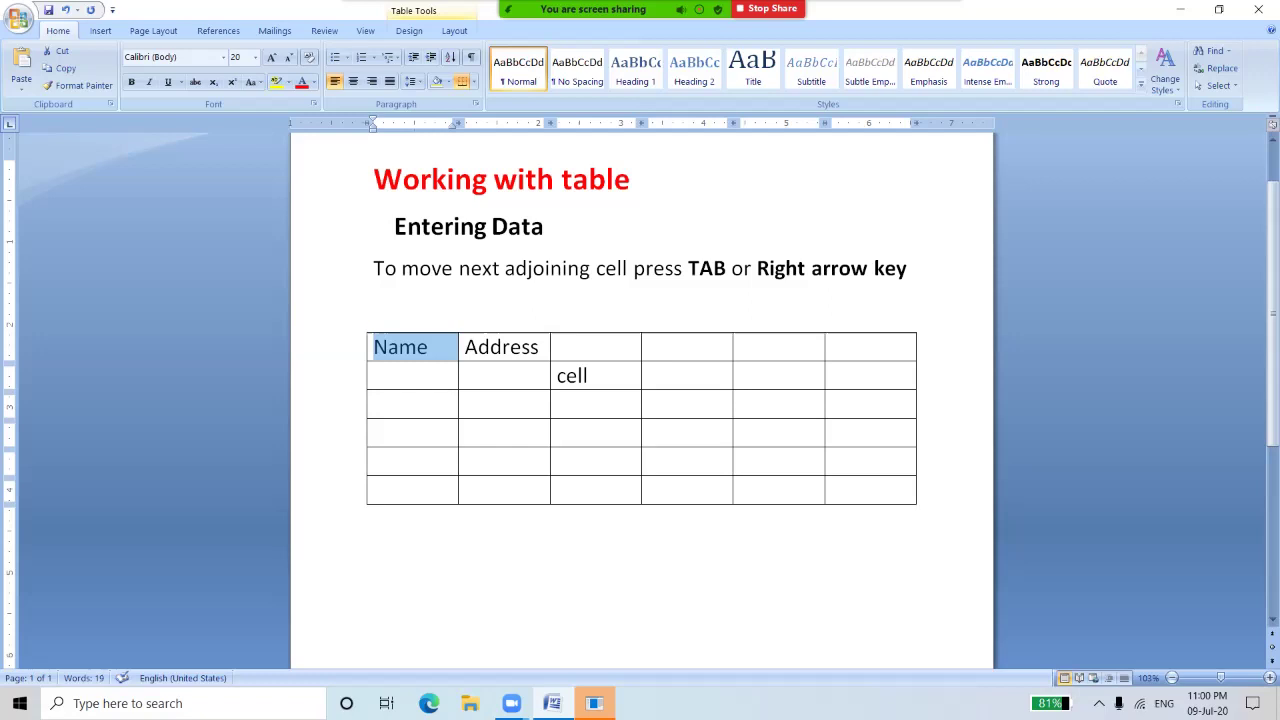
{"action": "left_click", "coordinate": [360, 375]}
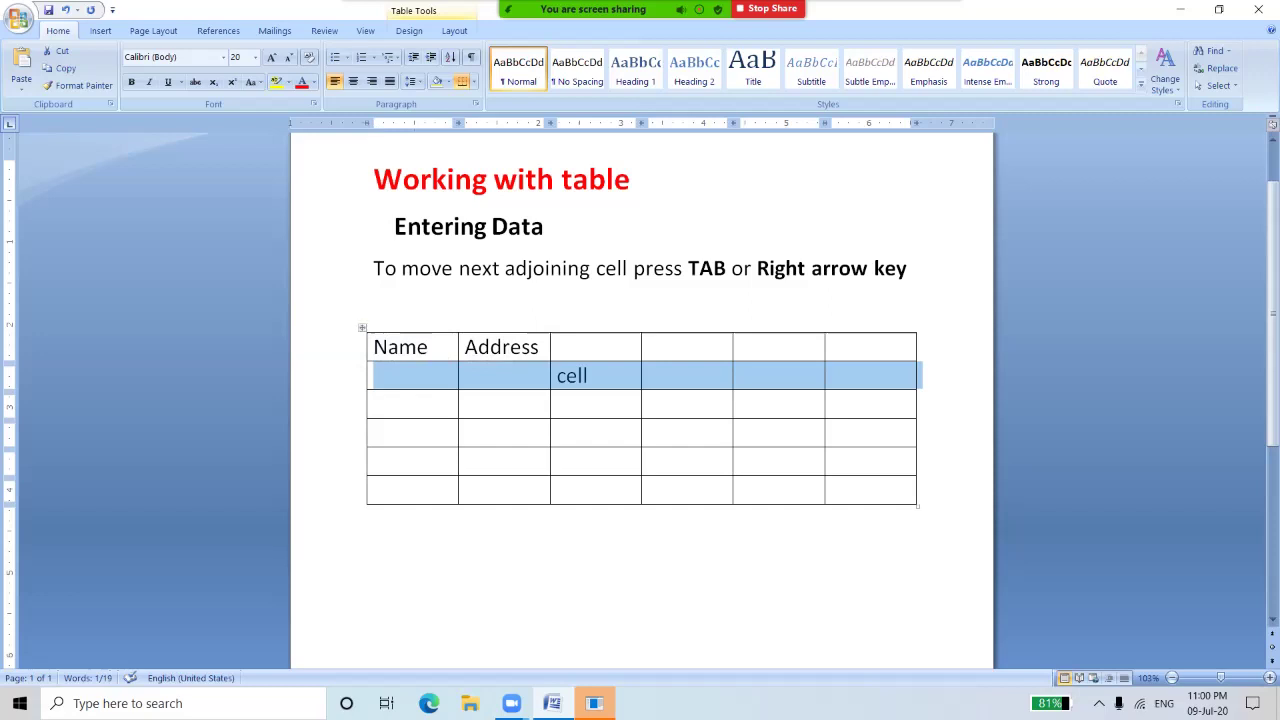
{"action": "left_click", "coordinate": [375, 307]}
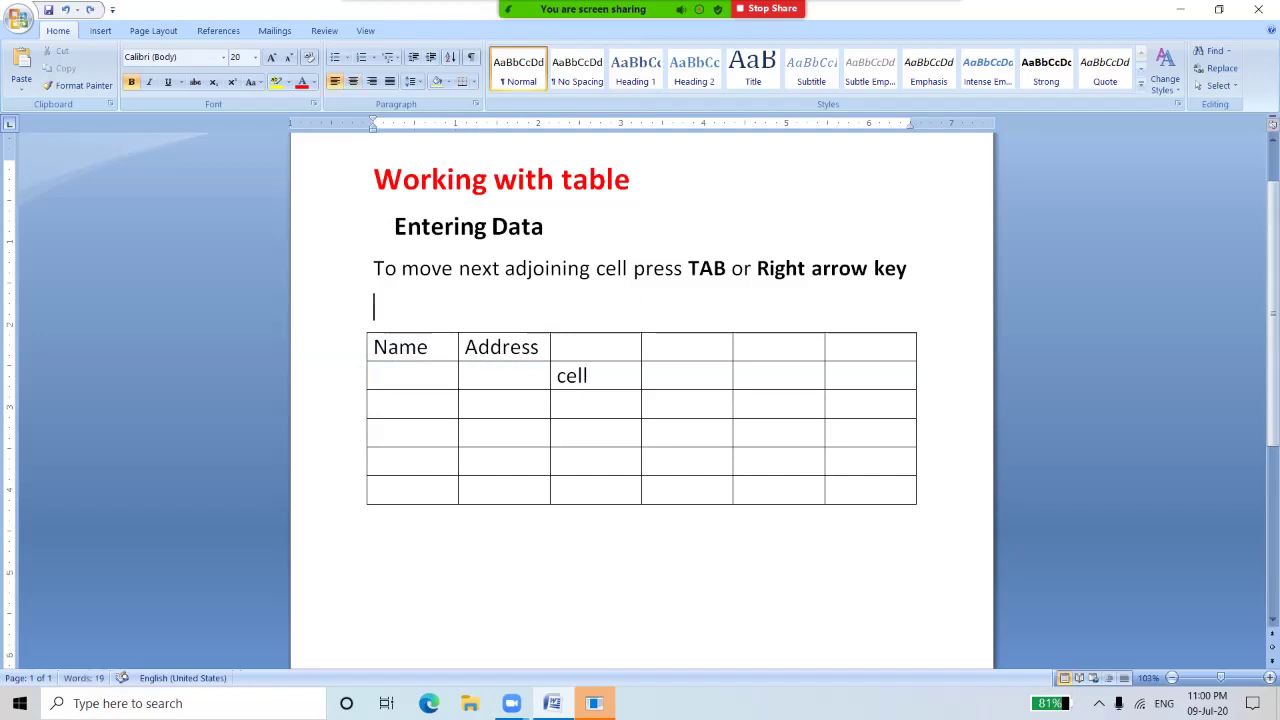
Step: Select the table's fourth column and the whole table in turn, ending with the word Name selected in the first cell
{"action": "left_click", "coordinate": [400, 404]}
{"action": "left_click", "coordinate": [676, 331]}
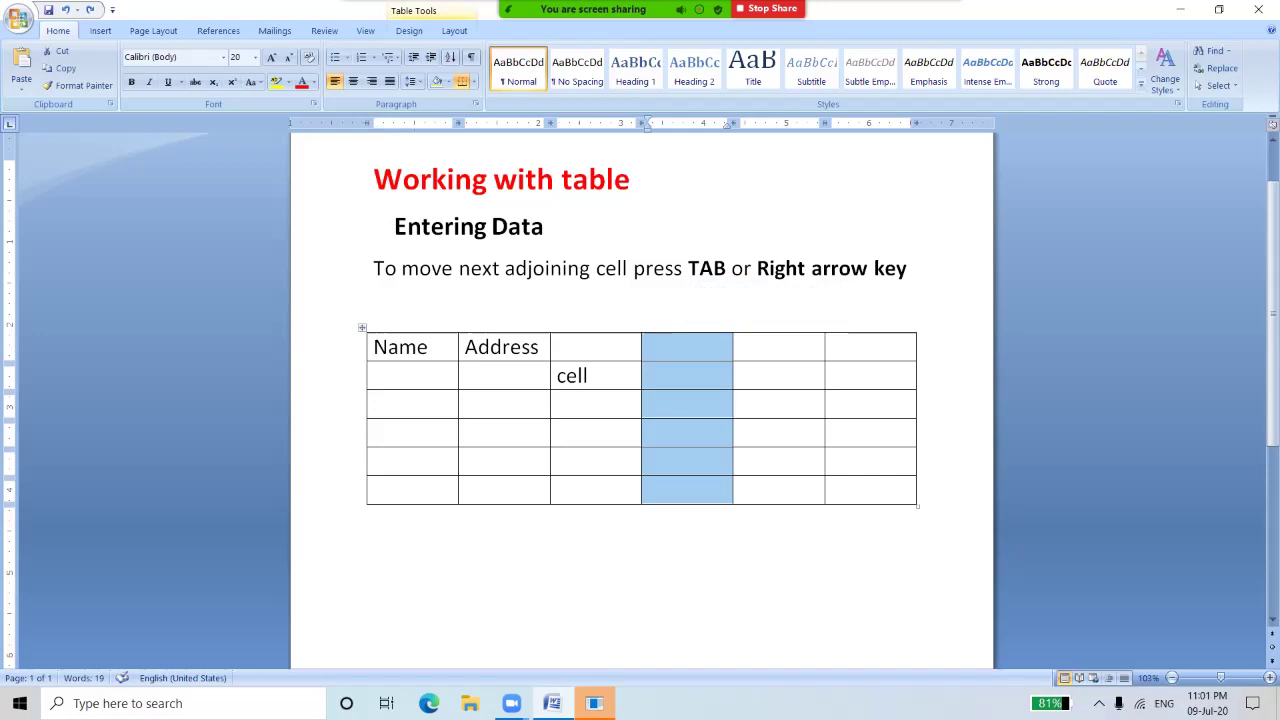
{"action": "left_click", "coordinate": [362, 328]}
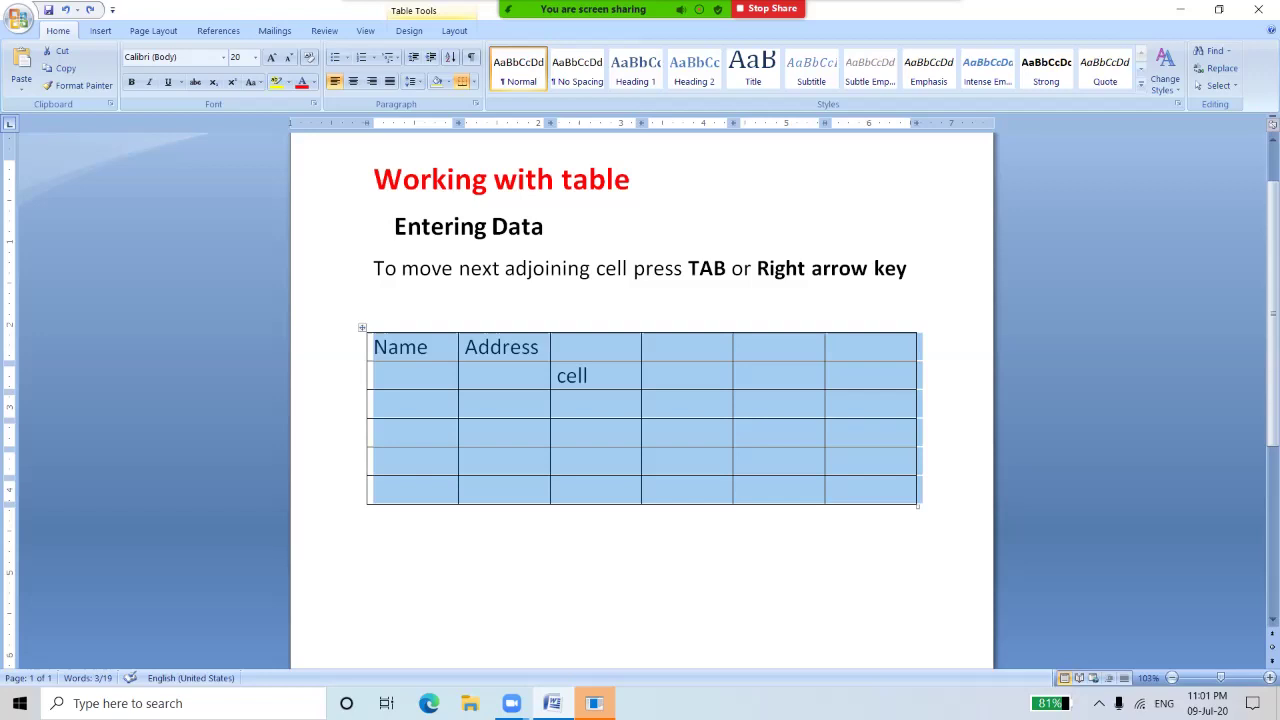
{"action": "left_click", "coordinate": [373, 306]}
{"action": "double_click", "coordinate": [380, 347]}
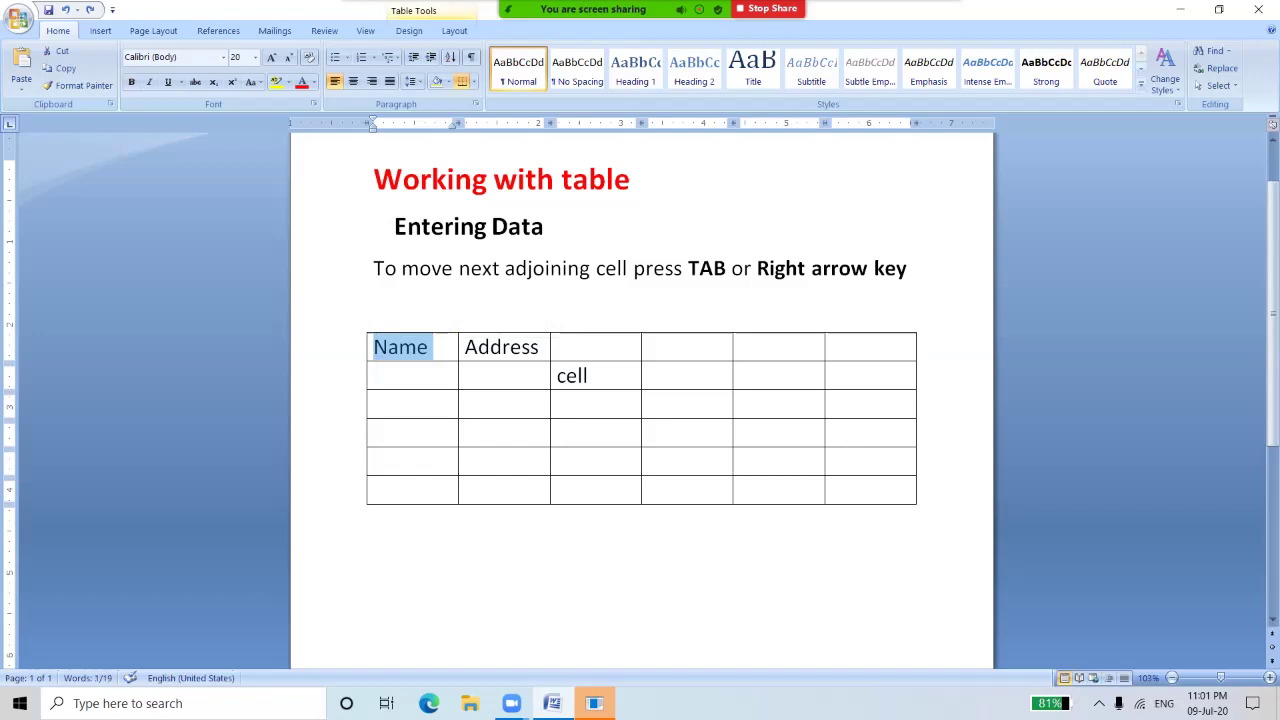
Step: Delete the instruction line about moving to the next adjoining cell, below the Entering Data heading
{"action": "double_click", "coordinate": [566, 268]}
{"action": "triple_click", "coordinate": [566, 268]}
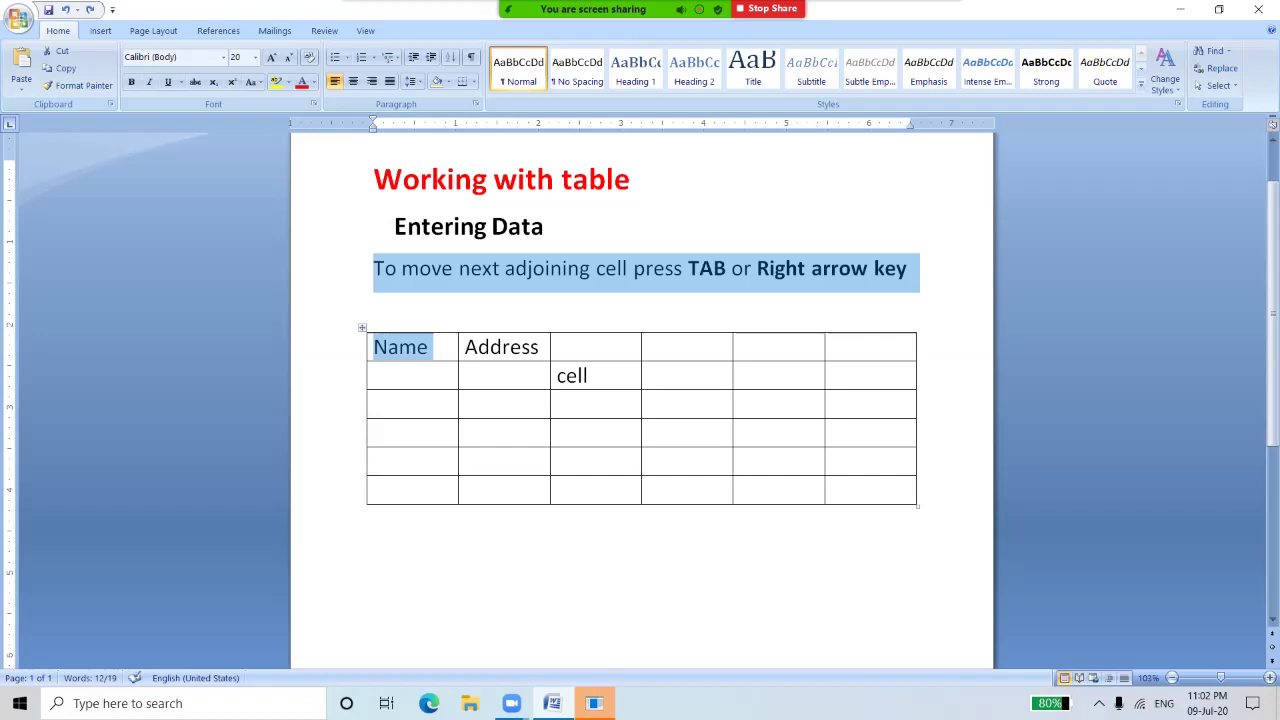
{"action": "left_click", "coordinate": [906, 268]}
{"action": "left_click_drag", "start_coordinate": [906, 268], "coordinate": [373, 268]}
{"action": "key", "text": "Delete"}
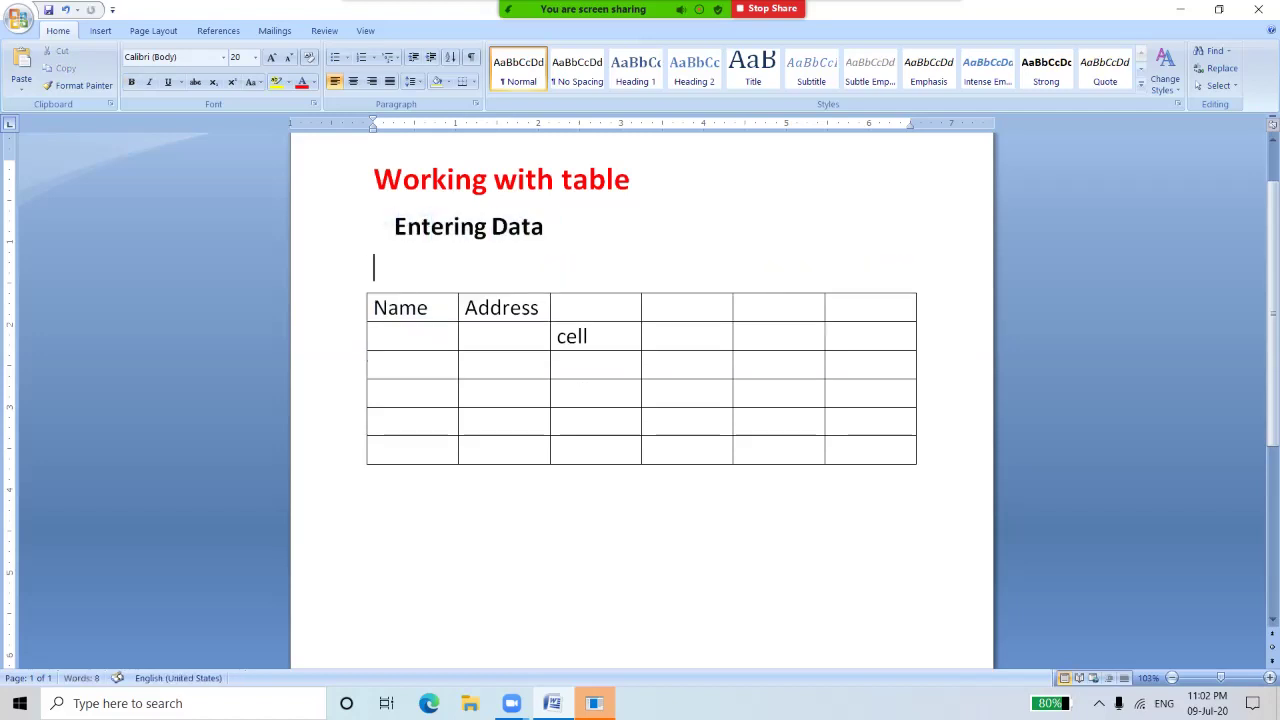
Step: Enter the line Inserting Row and column directly above the table
{"action": "type", "text": "Inserting "}
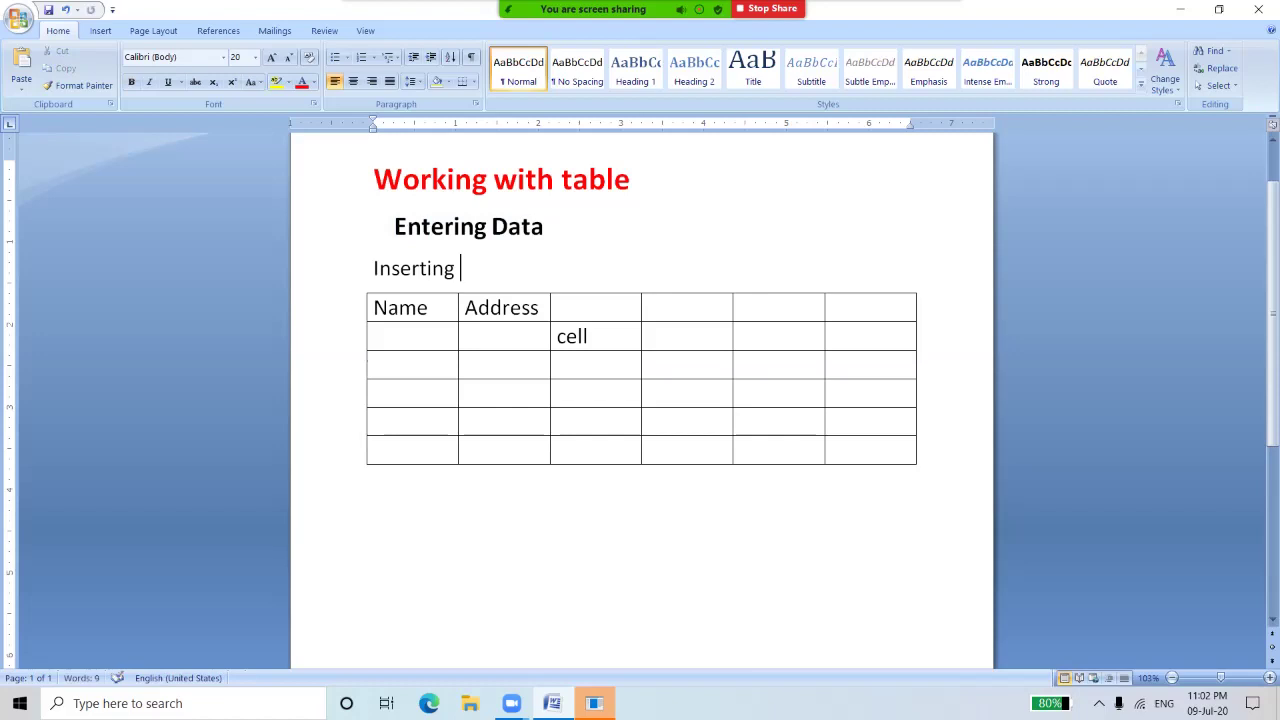
{"action": "type", "text": "Row am"}
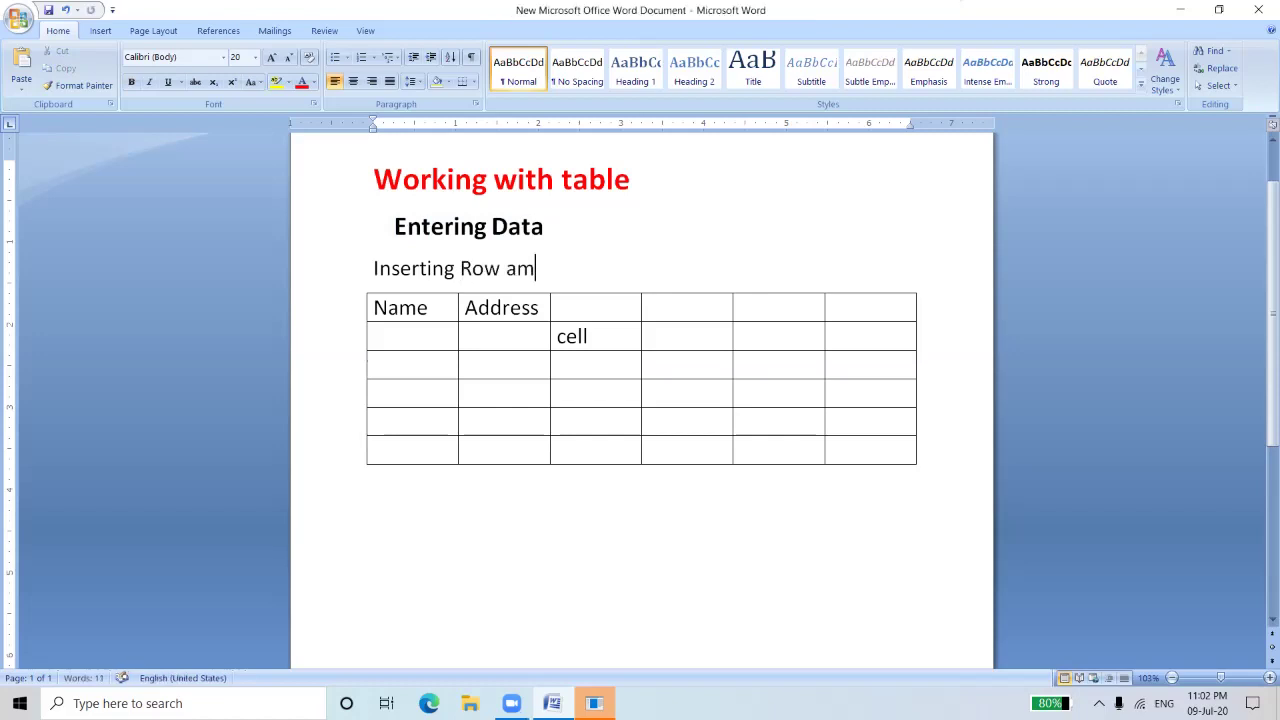
{"action": "key", "text": "BackSpace"}
{"action": "type", "text": "nd"}
{"action": "type", "text": "col"}
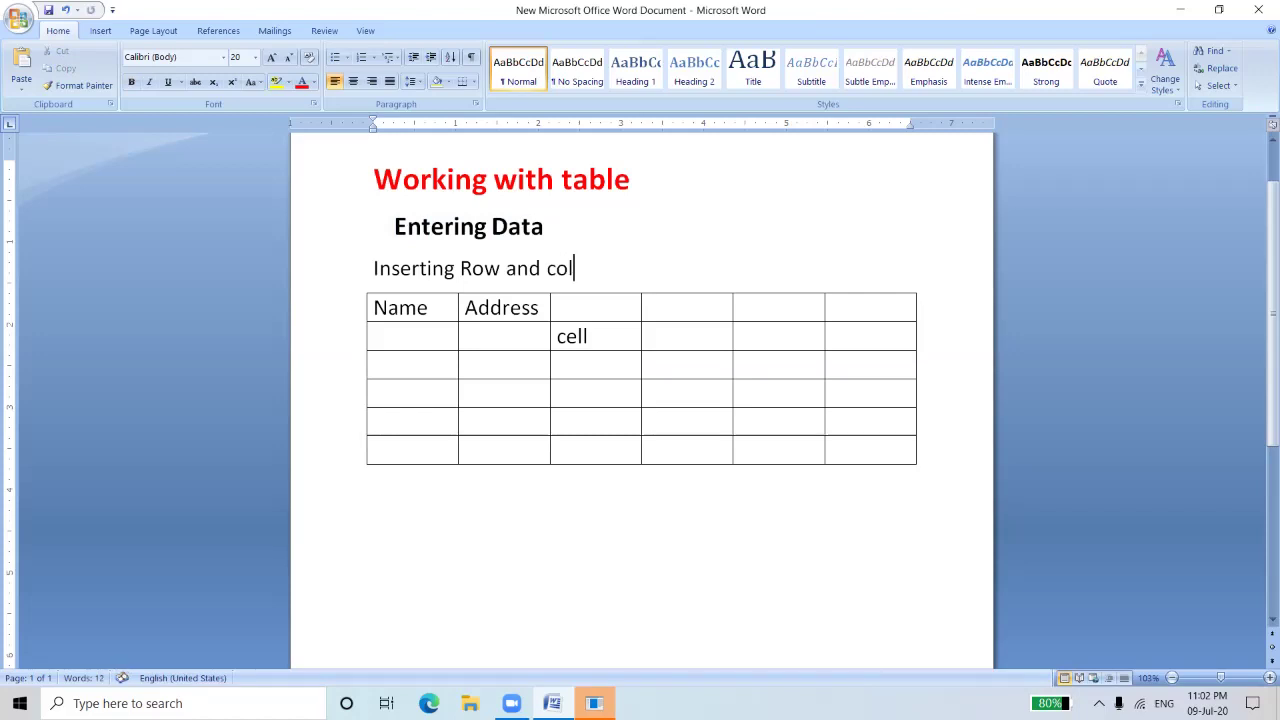
{"action": "type", "text": "umn"}
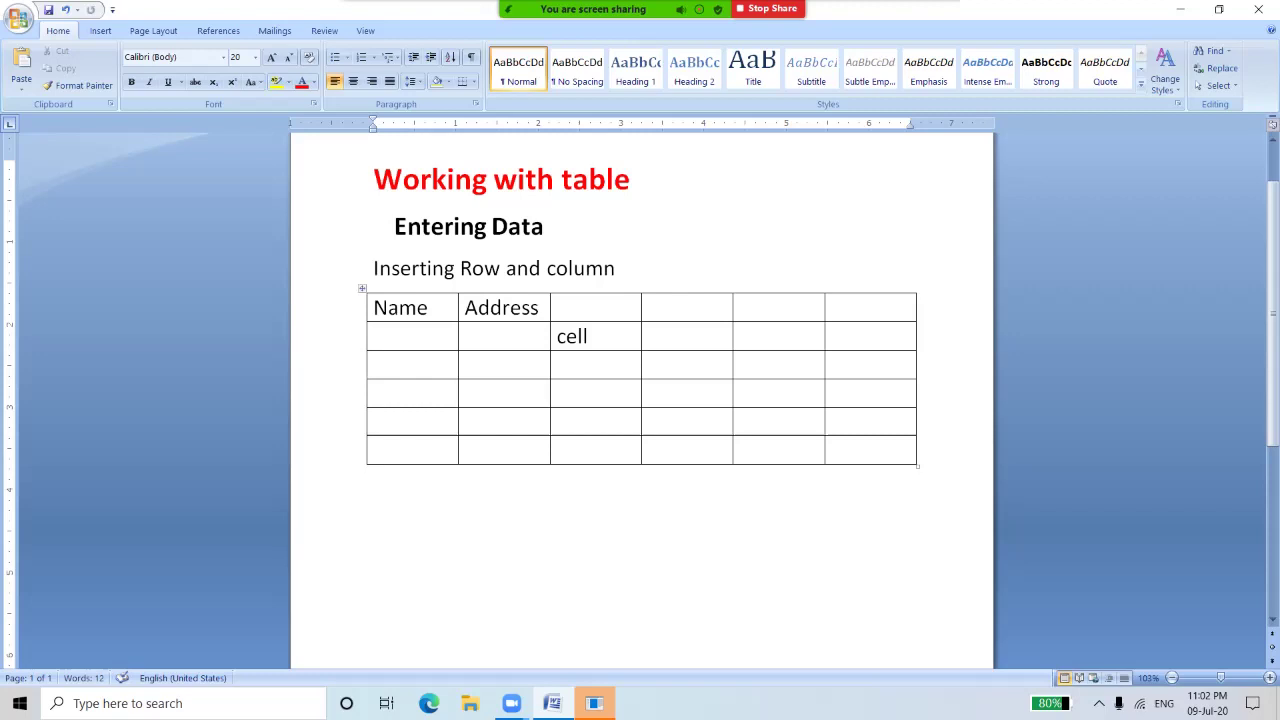
{"action": "left_click_drag", "start_coordinate": [589, 337], "coordinate": [557, 337]}
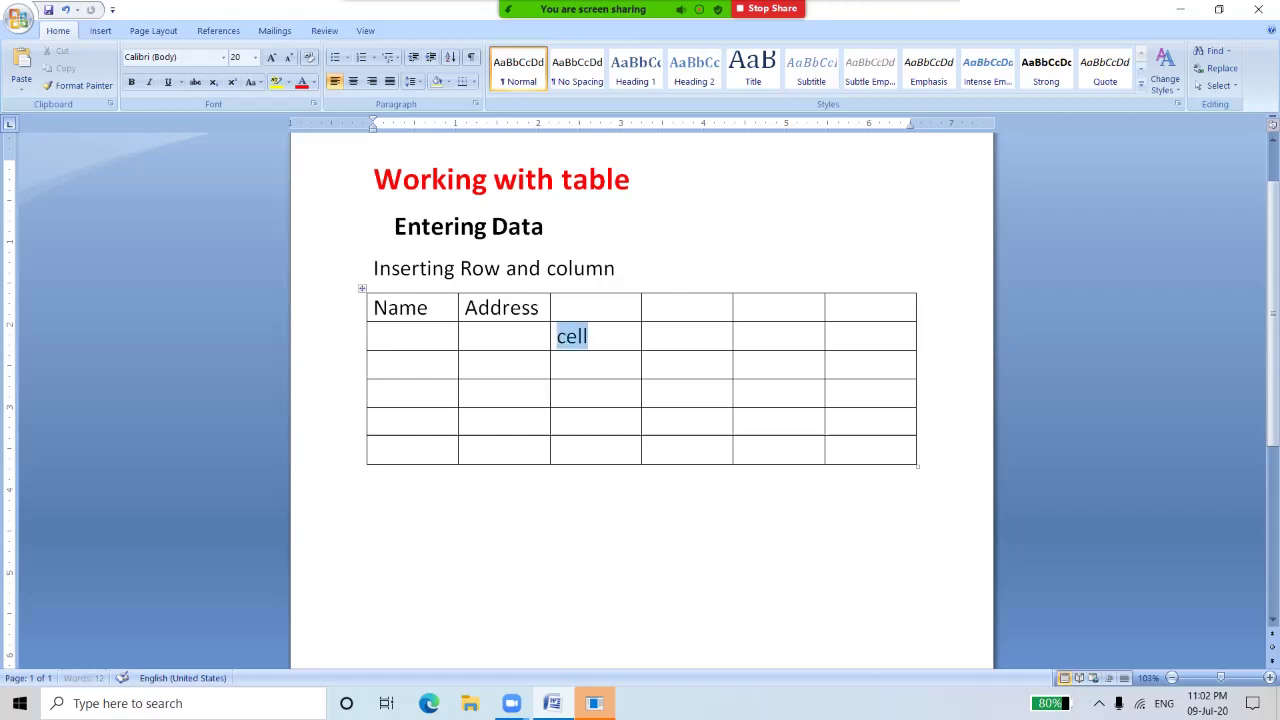
{"action": "left_click", "coordinate": [937, 24]}
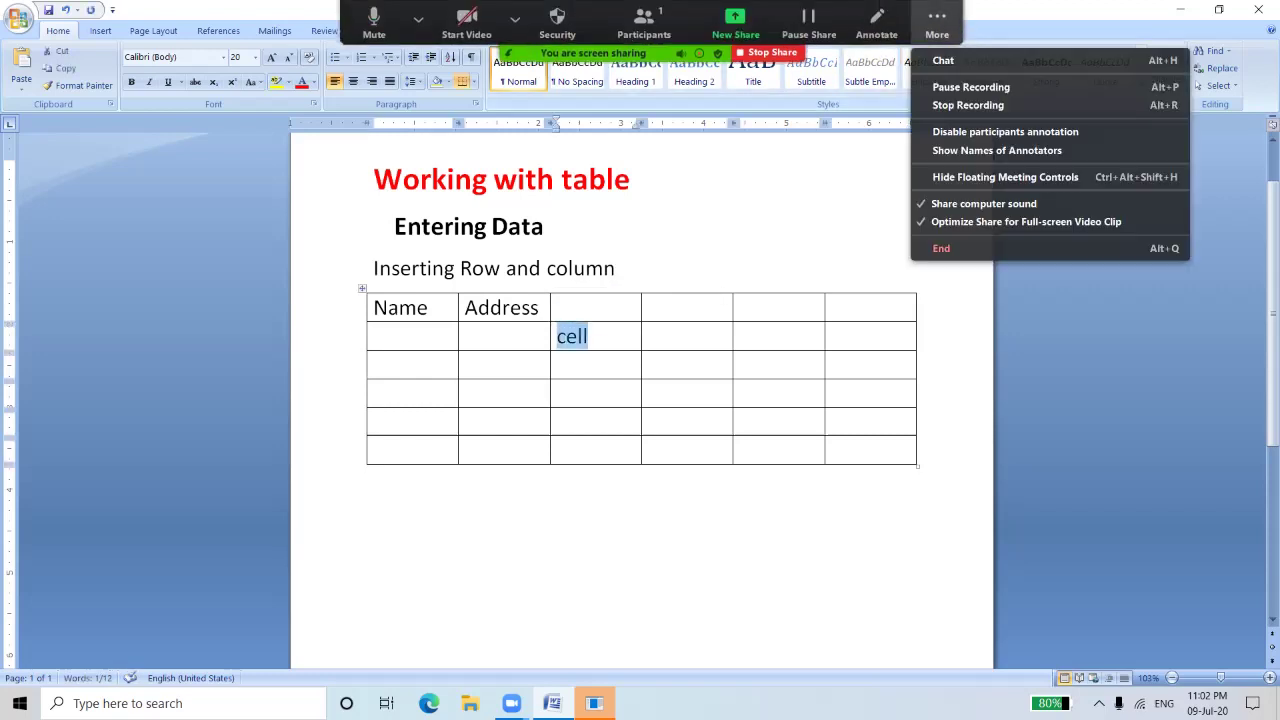
{"action": "left_click", "coordinate": [970, 87]}
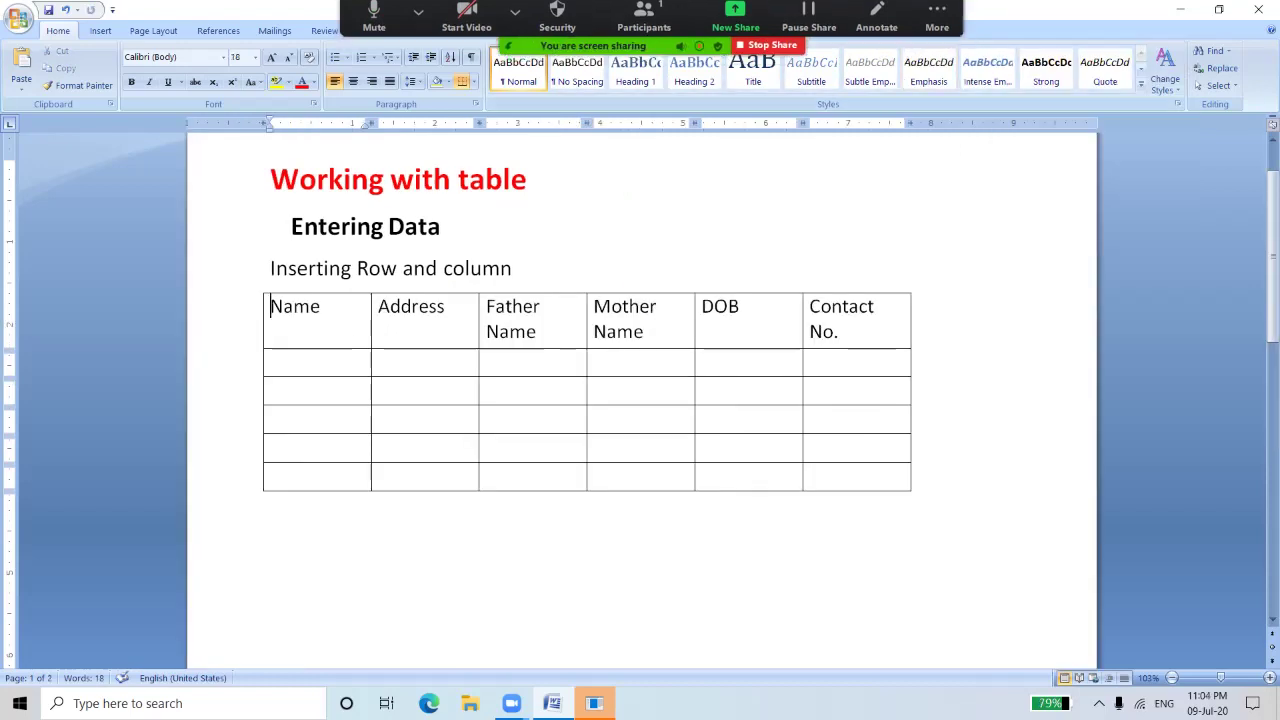
Step: Highlight the Entering Data heading and the Inserting Row and column line in turn, then place the insertion point at the fifth row's end
{"action": "left_click_drag", "start_coordinate": [290, 226], "coordinate": [454, 226]}
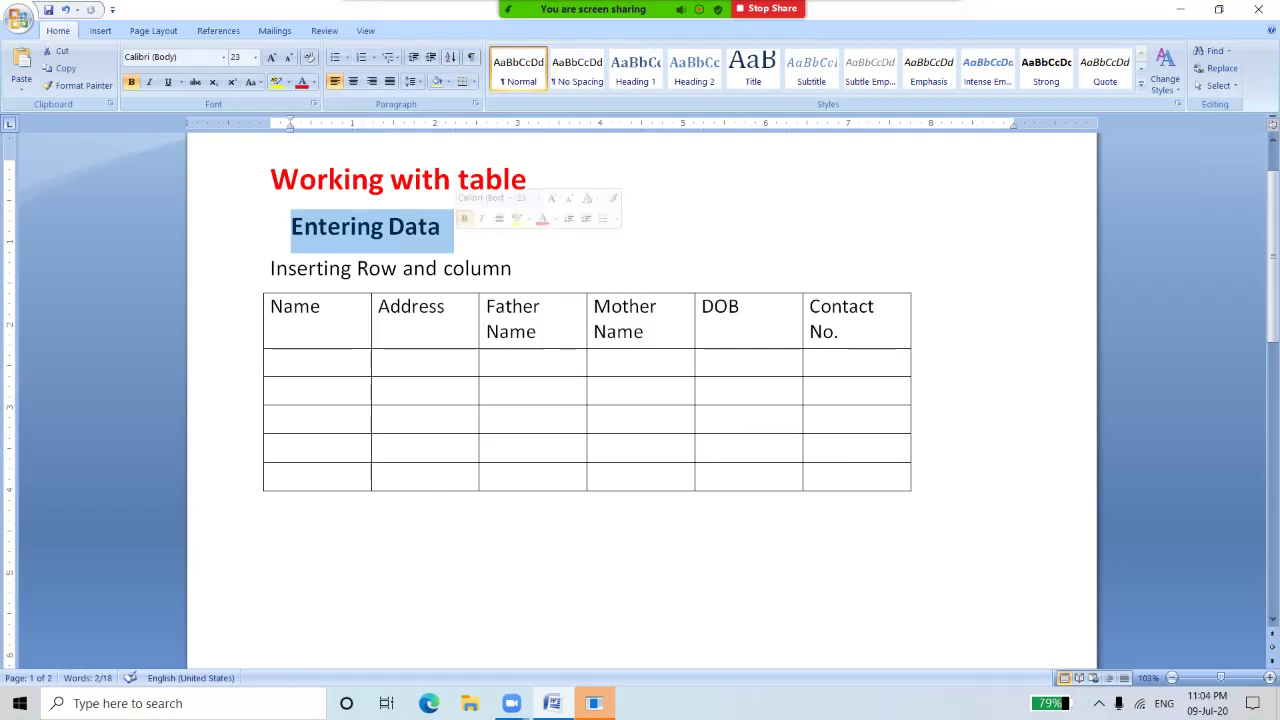
{"action": "left_click_drag", "start_coordinate": [270, 268], "coordinate": [524, 268]}
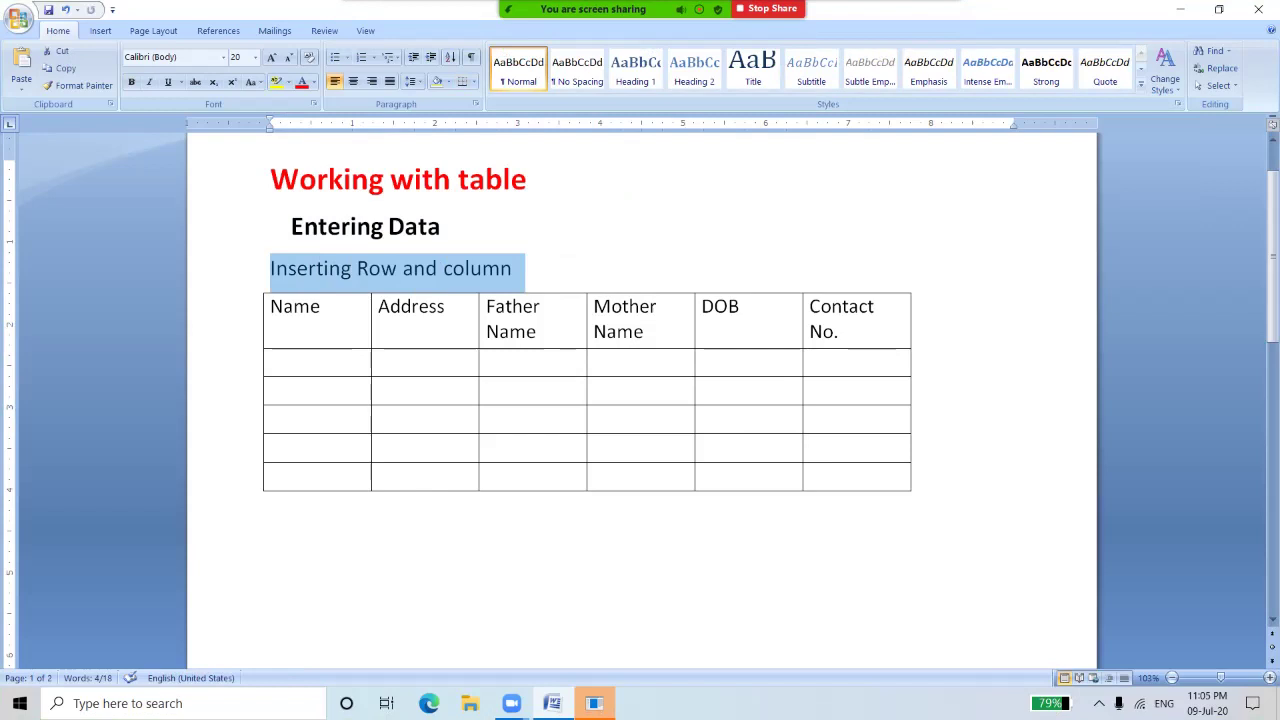
{"action": "left_click_drag", "start_coordinate": [441, 227], "coordinate": [291, 227]}
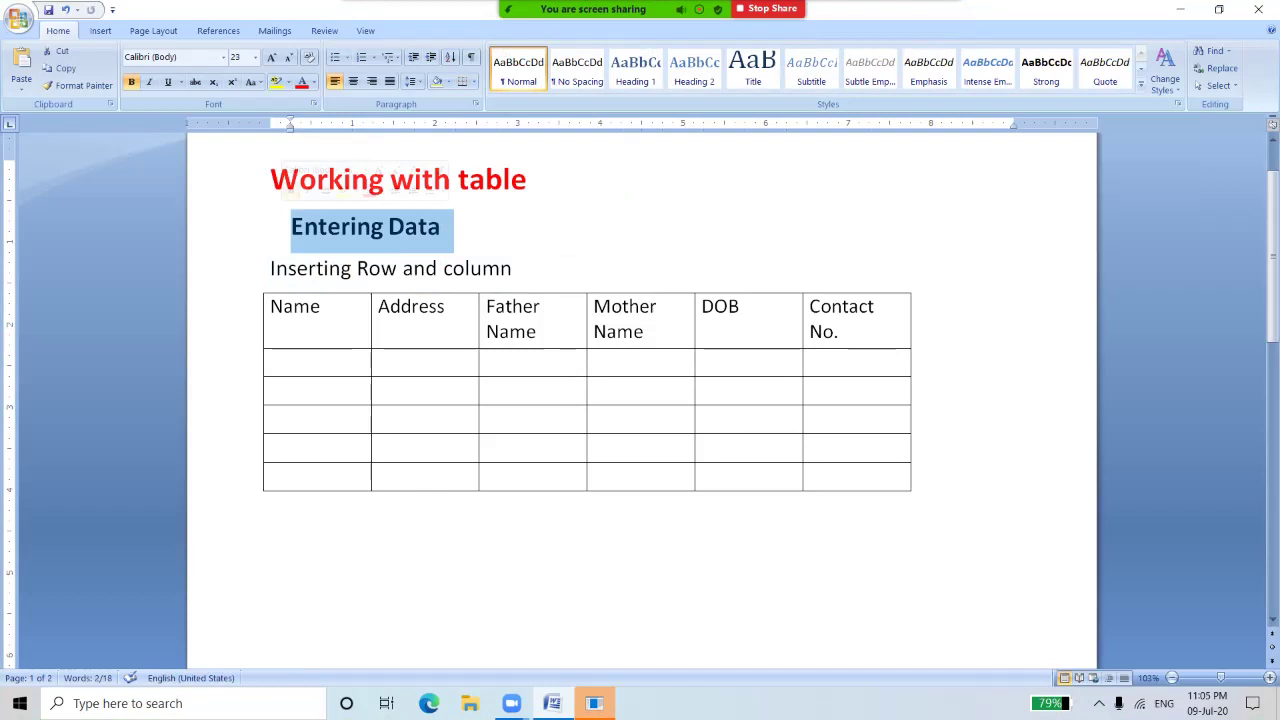
{"action": "left_click_drag", "start_coordinate": [270, 268], "coordinate": [520, 268]}
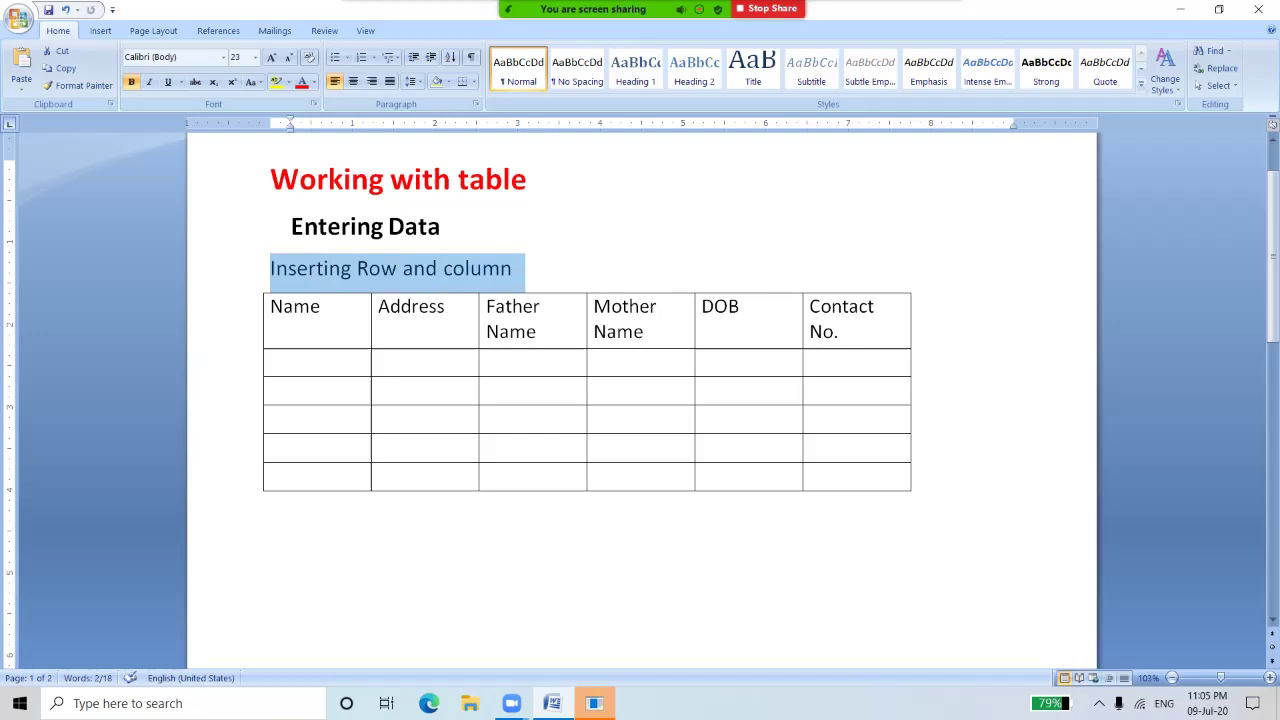
{"action": "left_click", "coordinate": [914, 448]}
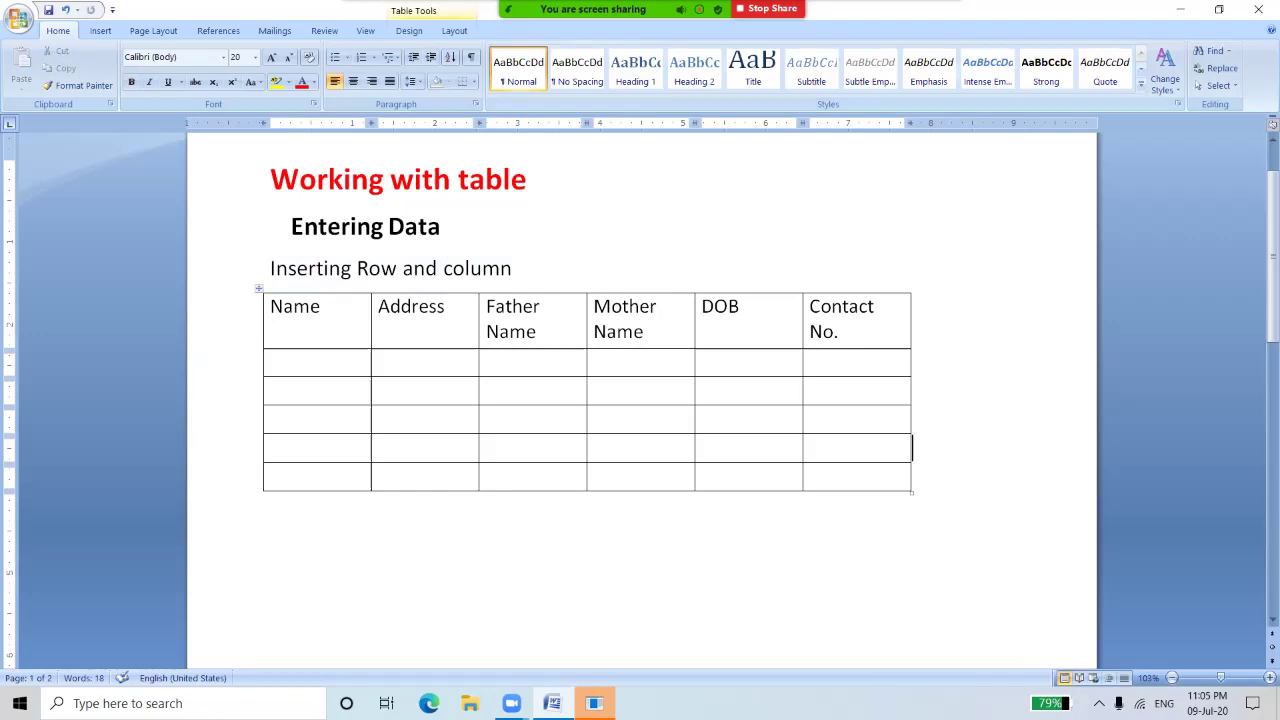
{"action": "mouse_move", "coordinate": [650, 9]}
{"action": "left_click", "coordinate": [937, 22]}
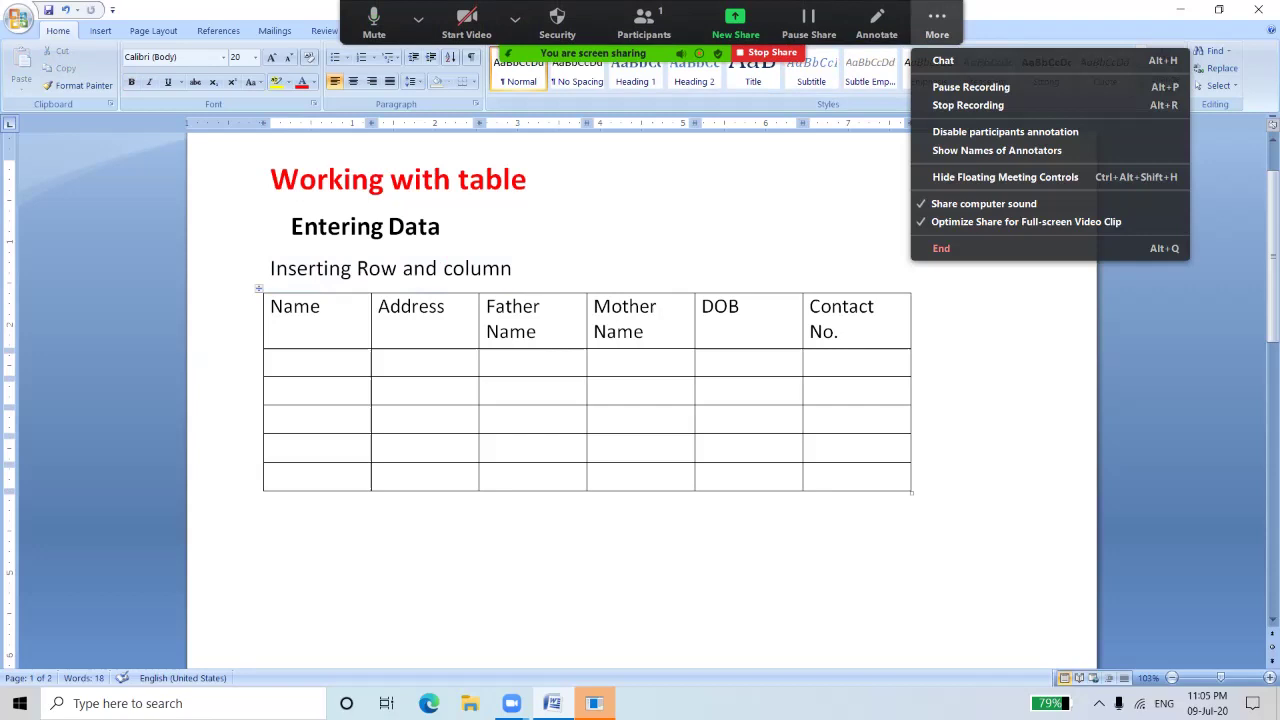
{"action": "left_click", "coordinate": [971, 87]}
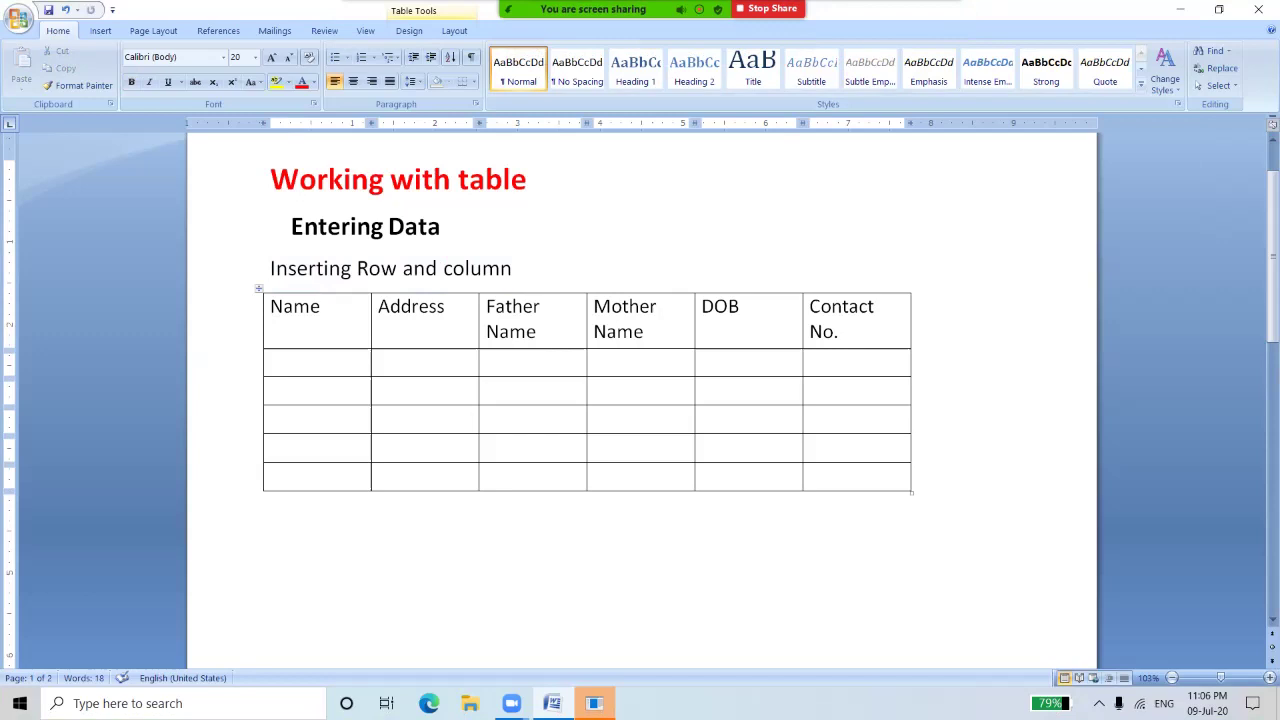
Step: Insert a column to the right of the Contact No. column and place the insertion point in its header cell
{"action": "left_click", "coordinate": [814, 363]}
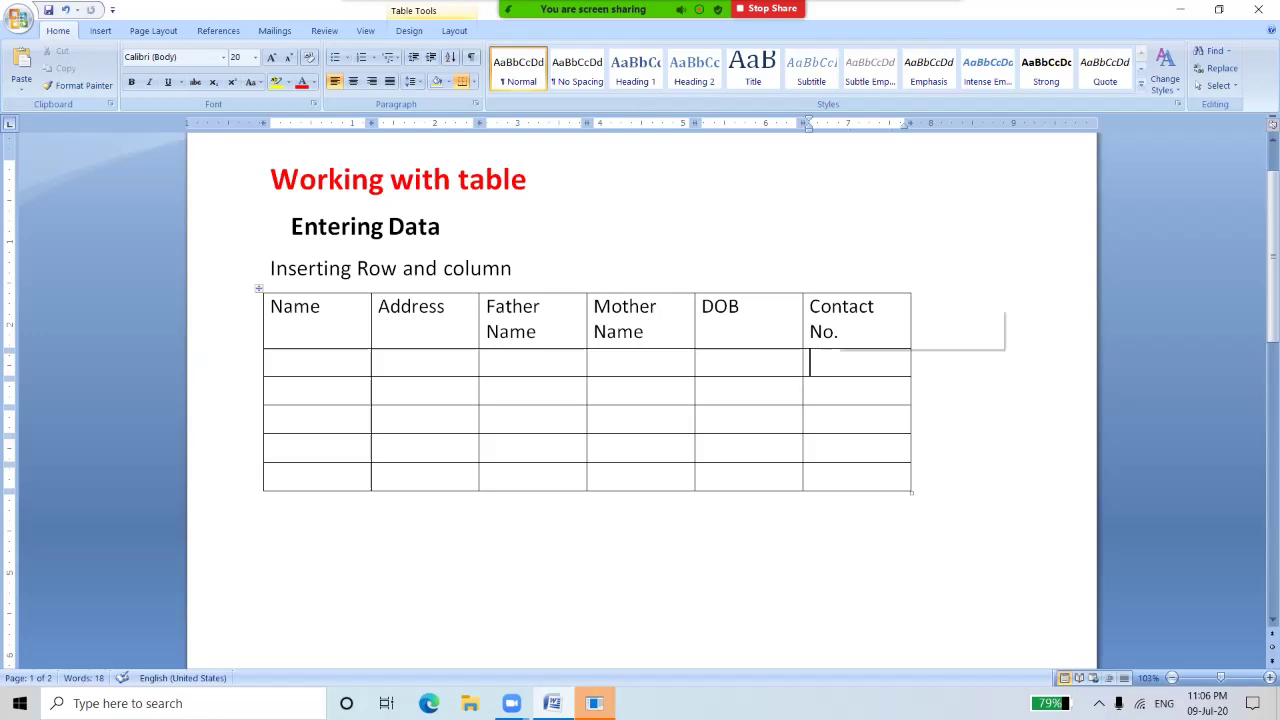
{"action": "right_click", "coordinate": [837, 361]}
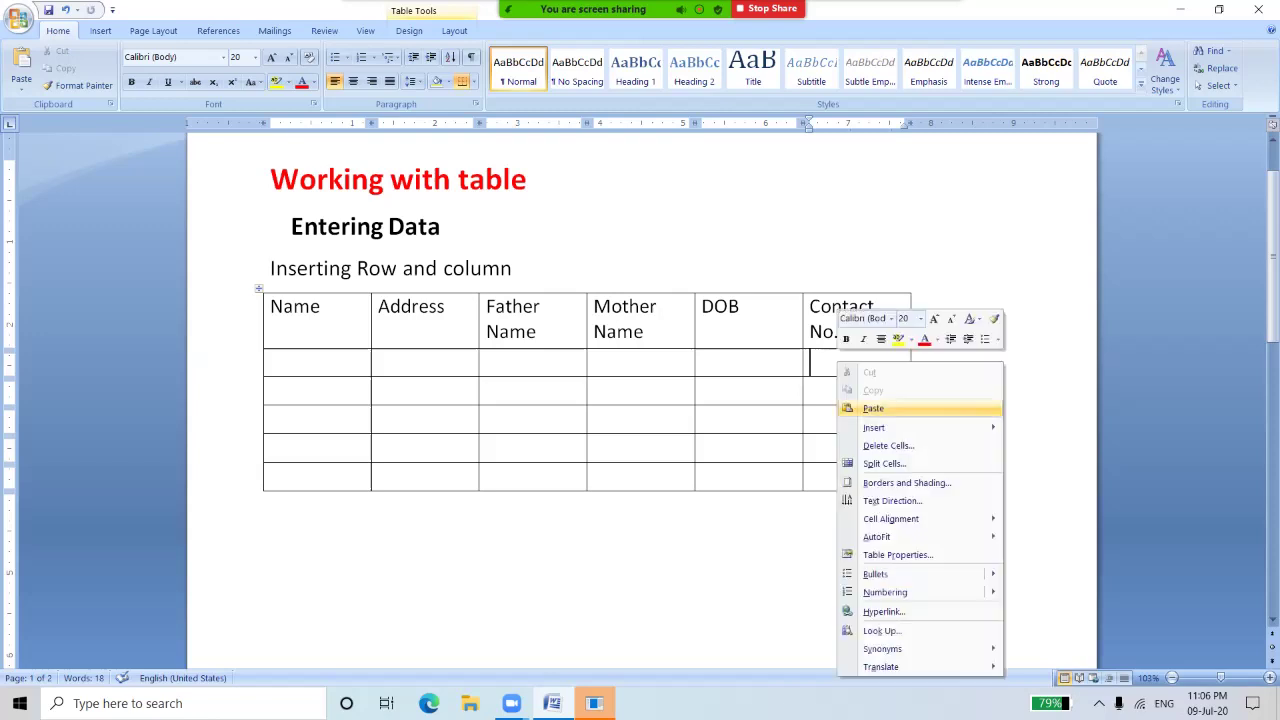
{"action": "mouse_move", "coordinate": [880, 427]}
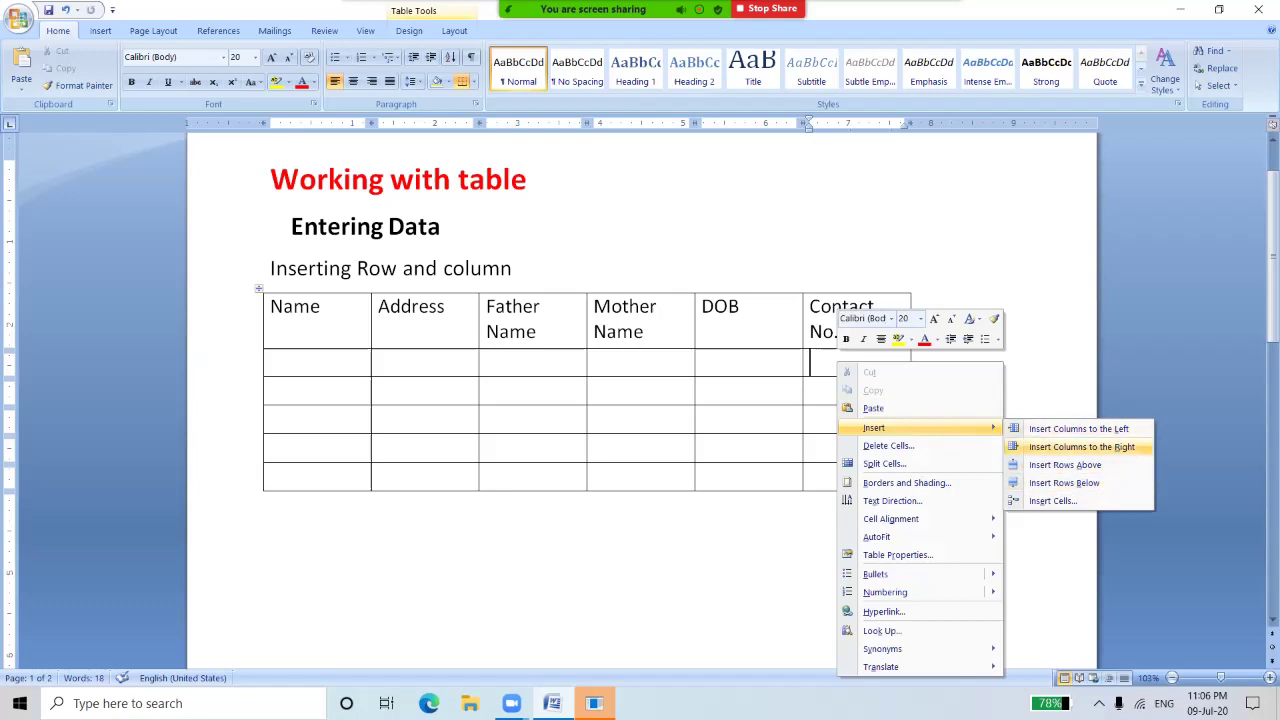
{"action": "left_click", "coordinate": [1082, 446]}
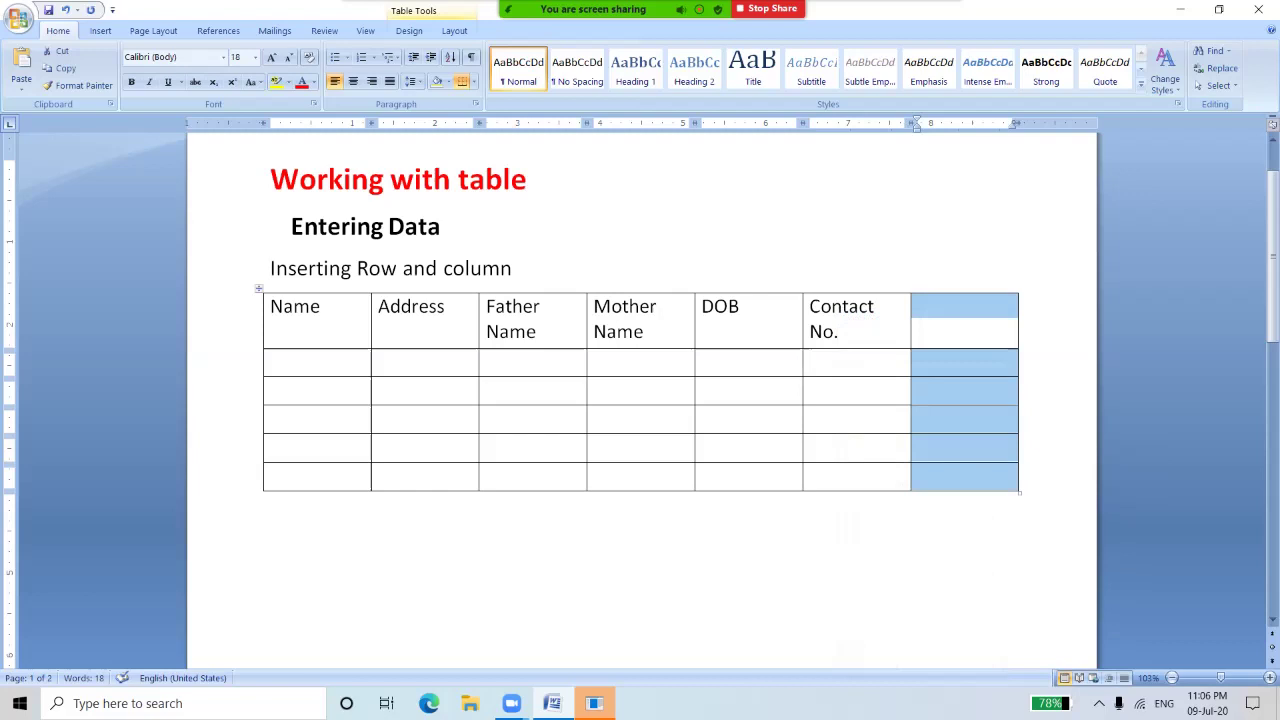
{"action": "left_click", "coordinate": [945, 310]}
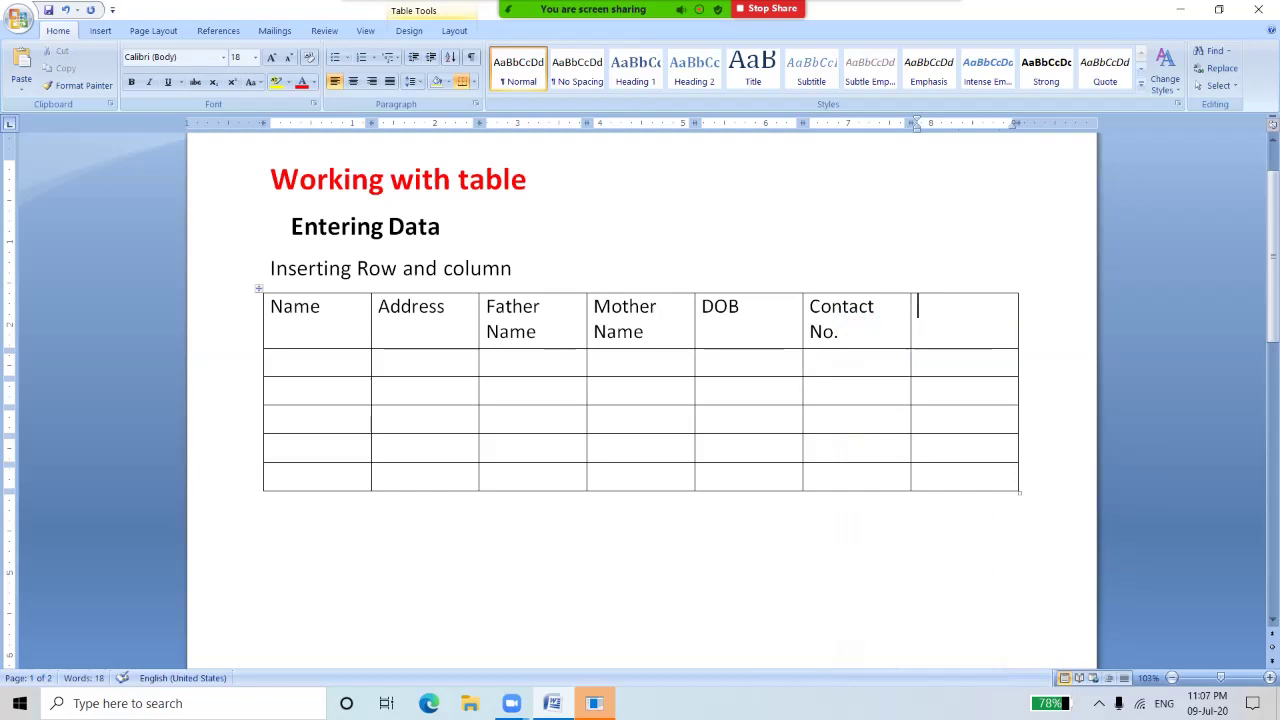
Step: Insert a column to the left of the Name column
{"action": "left_click", "coordinate": [284, 306]}
{"action": "left_click", "coordinate": [271, 306]}
{"action": "right_click", "coordinate": [272, 326]}
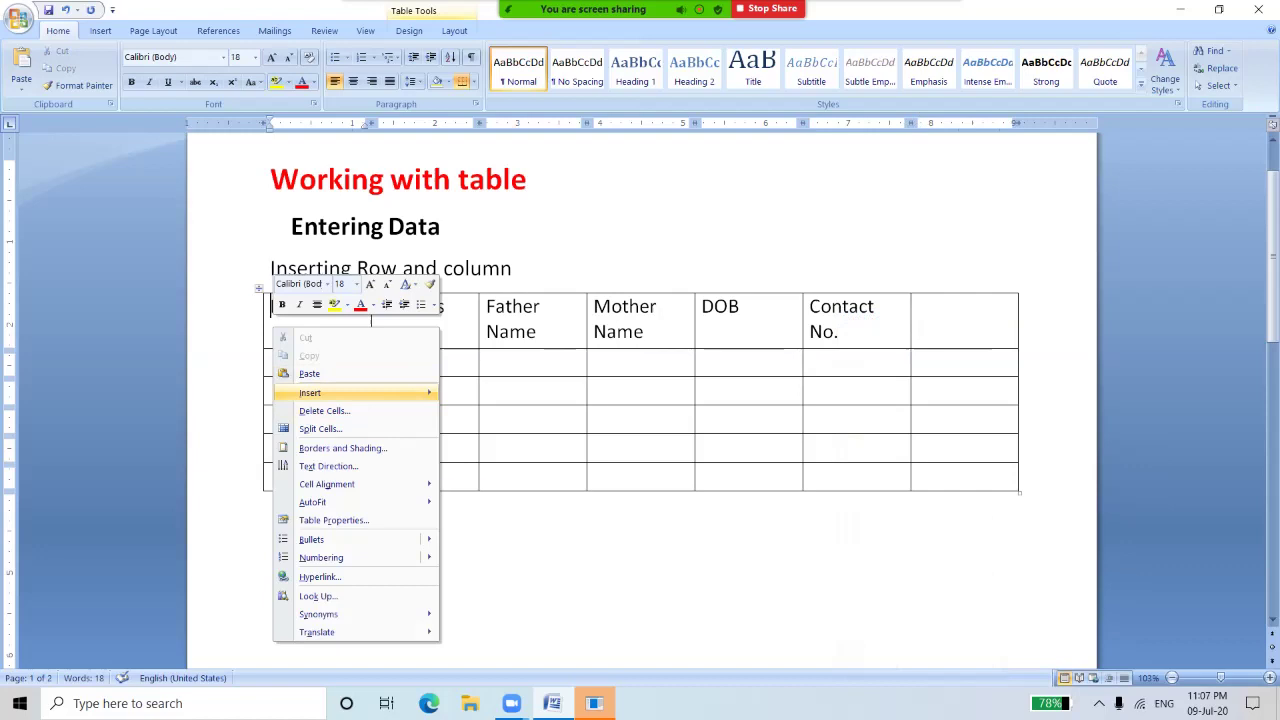
{"action": "mouse_move", "coordinate": [310, 392]}
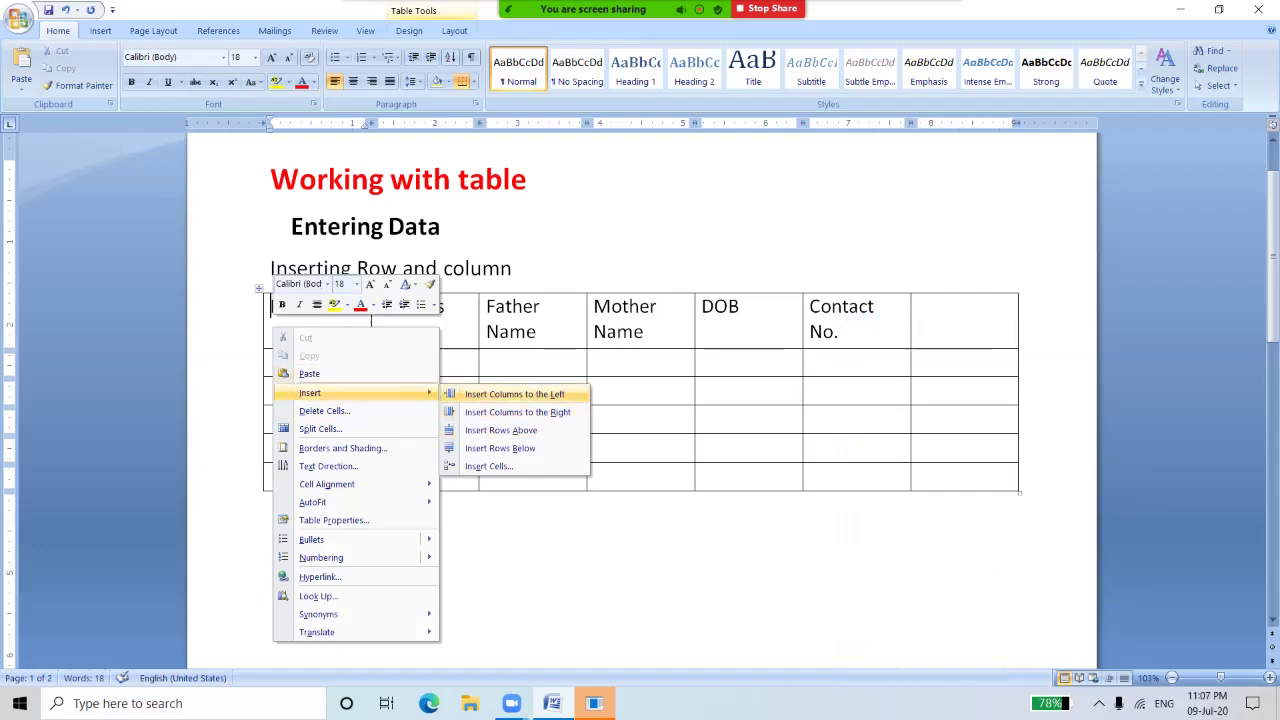
{"action": "left_click", "coordinate": [514, 394]}
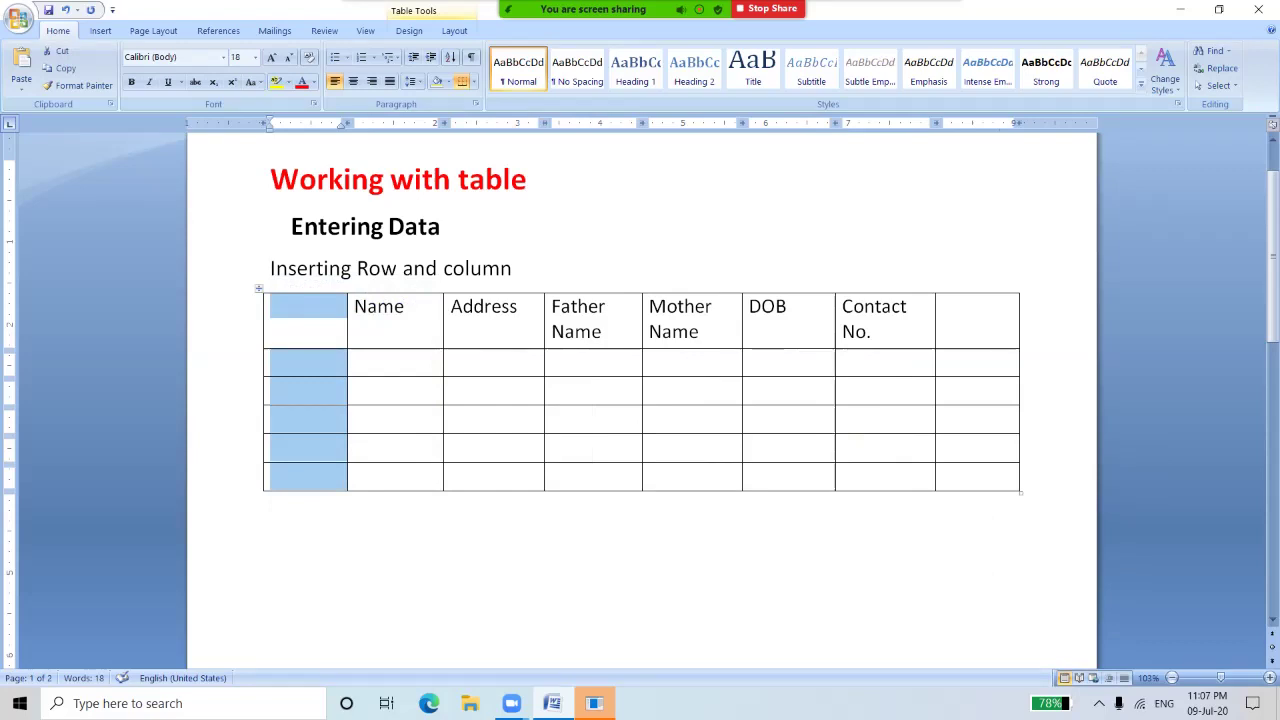
Step: Insert a row below the last row of the table
{"action": "right_click", "coordinate": [966, 478]}
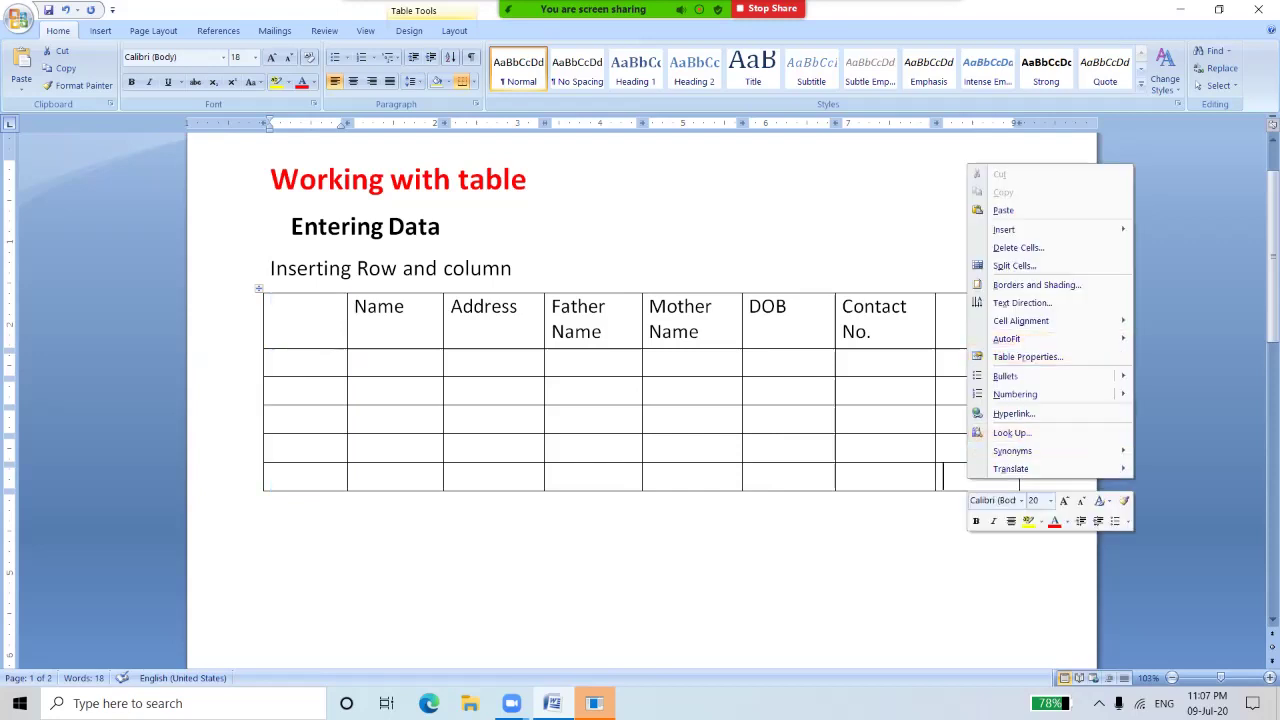
{"action": "mouse_move", "coordinate": [1030, 230]}
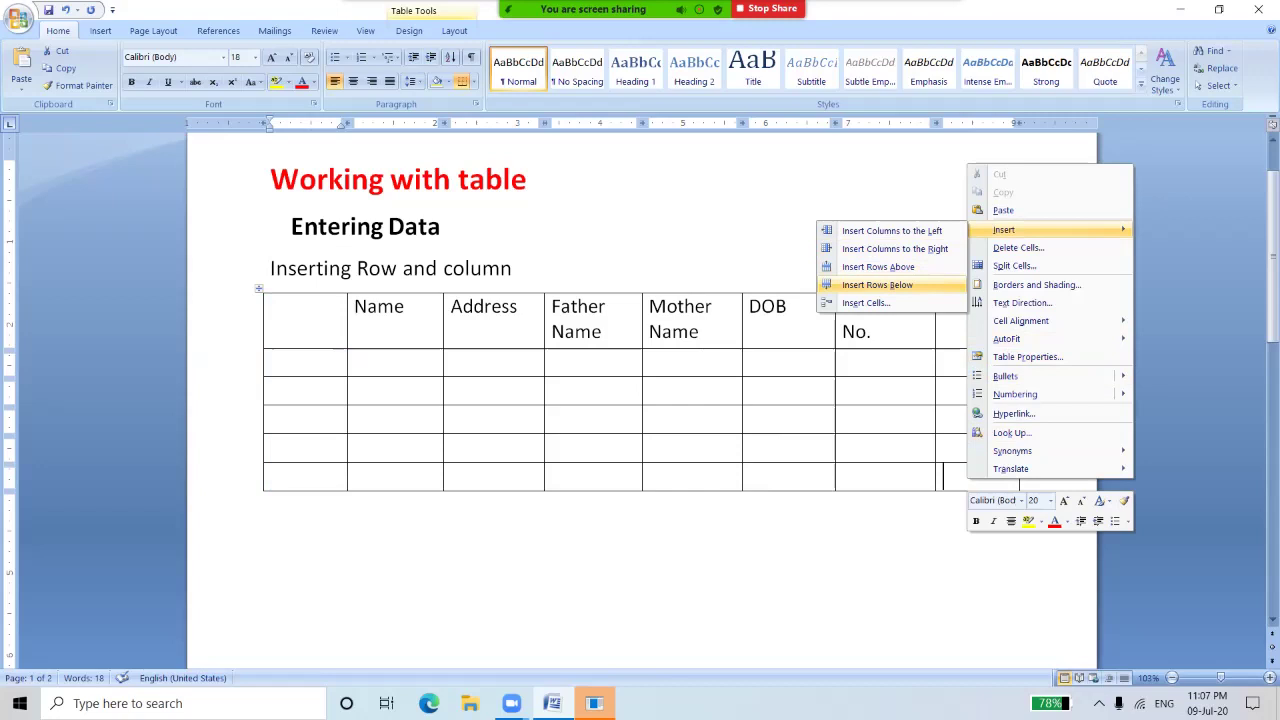
{"action": "left_click", "coordinate": [877, 285]}
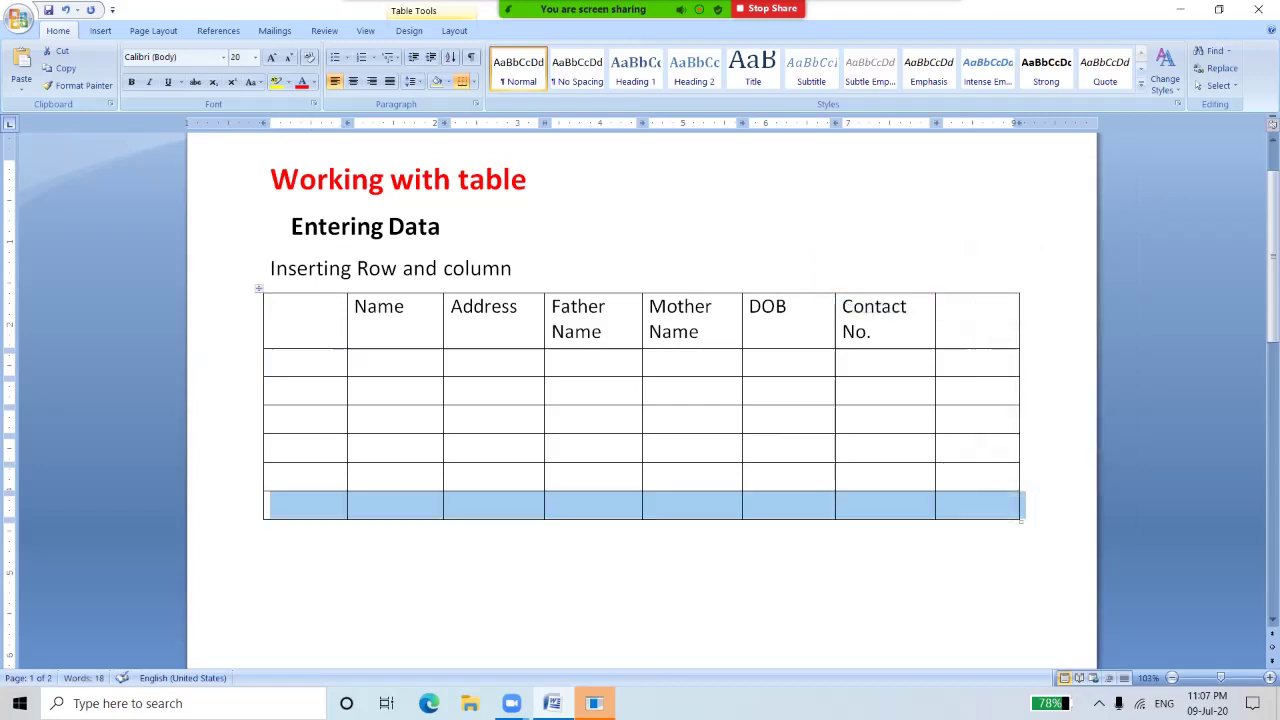
Step: Insert a row above the table's header row and select all cells of the new row
{"action": "right_click", "coordinate": [958, 320]}
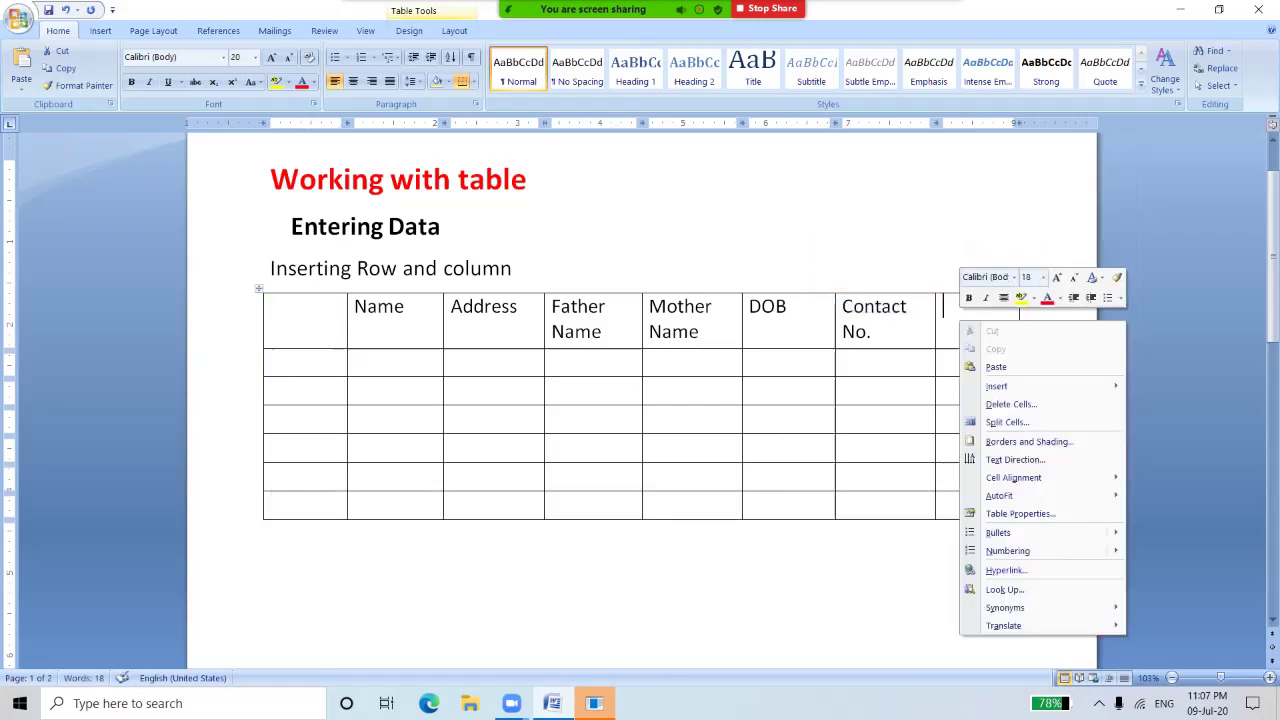
{"action": "mouse_move", "coordinate": [1000, 386]}
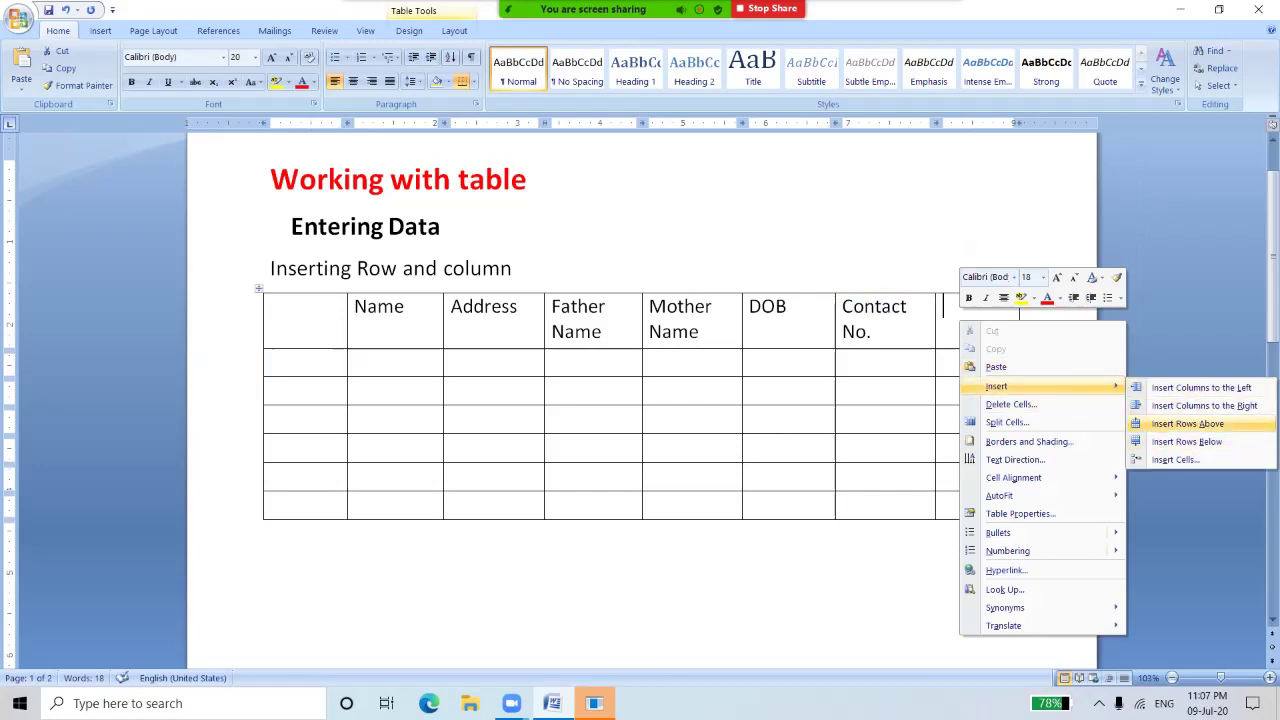
{"action": "left_click", "coordinate": [1187, 423]}
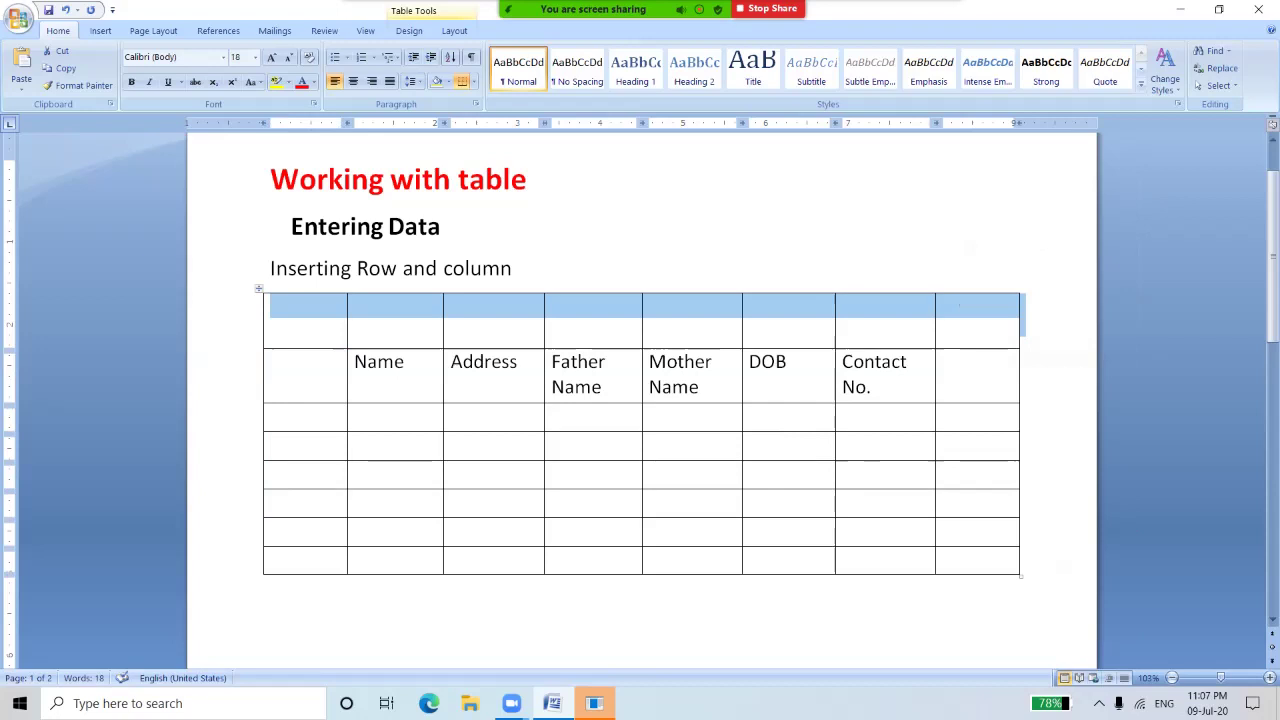
{"action": "left_click", "coordinate": [957, 306]}
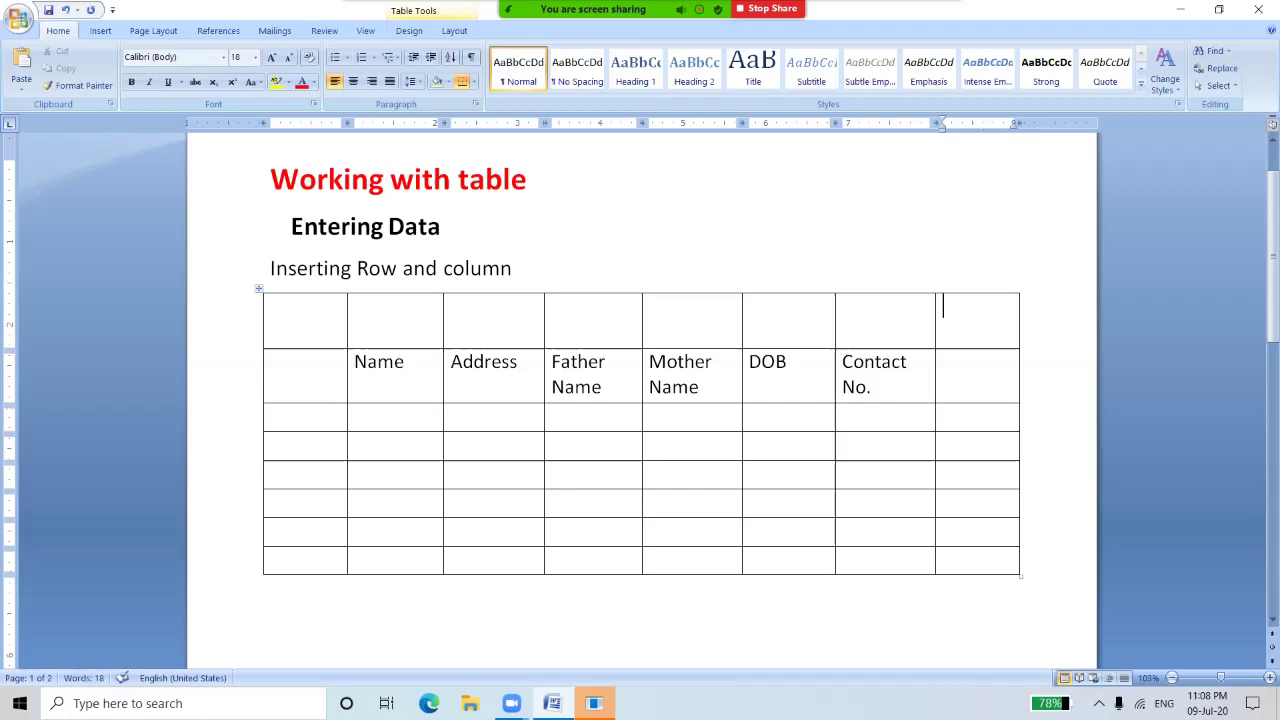
{"action": "left_click_drag", "start_coordinate": [304, 308], "coordinate": [977, 308]}
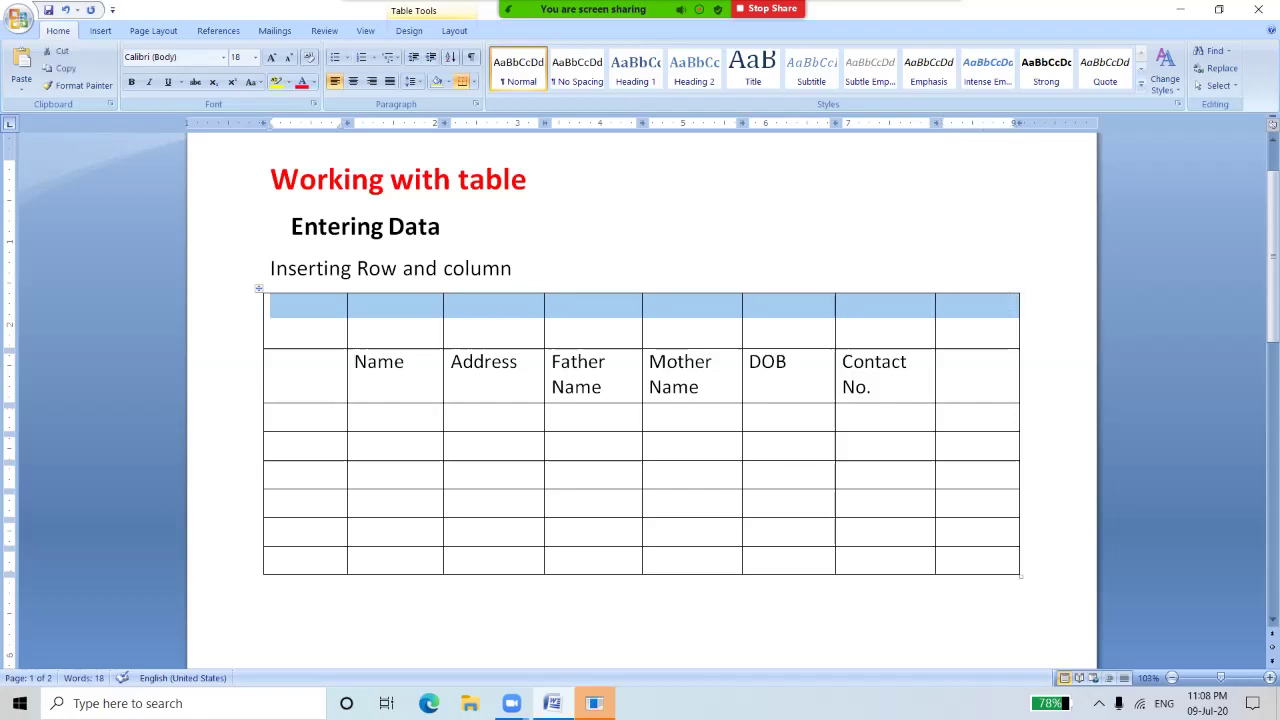
{"action": "mouse_move", "coordinate": [643, 9]}
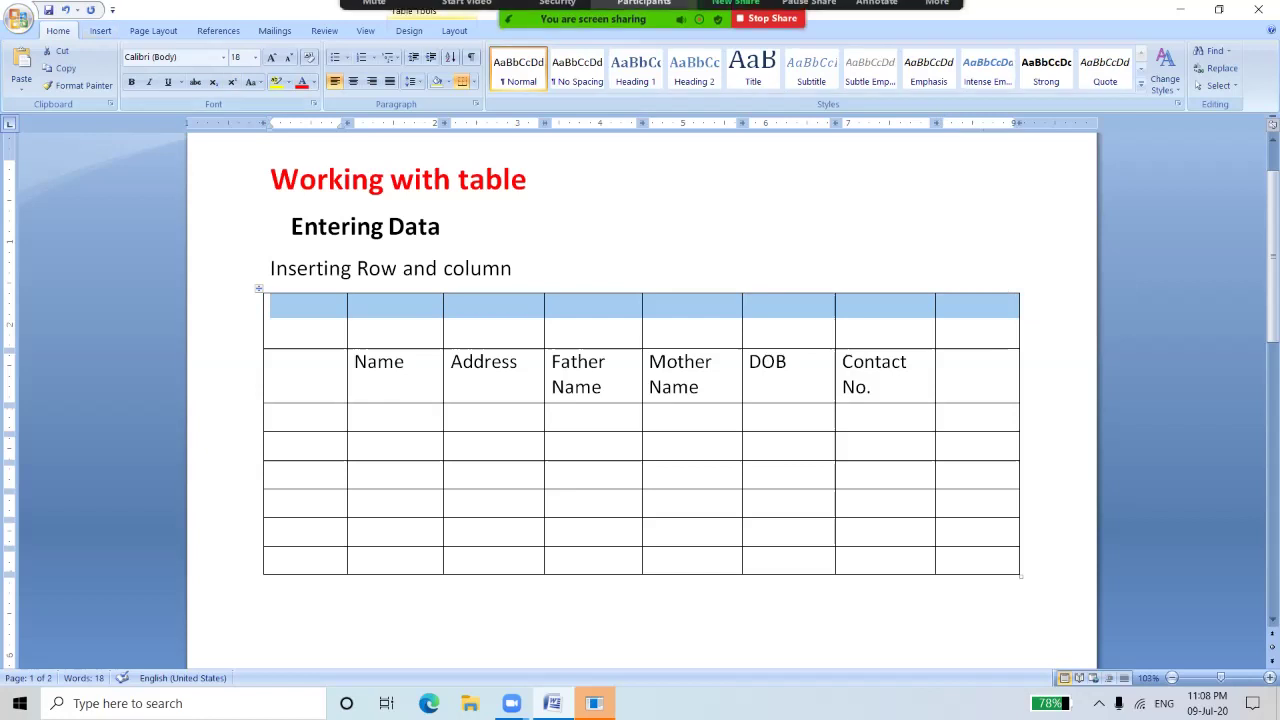
{"action": "left_click", "coordinate": [937, 20]}
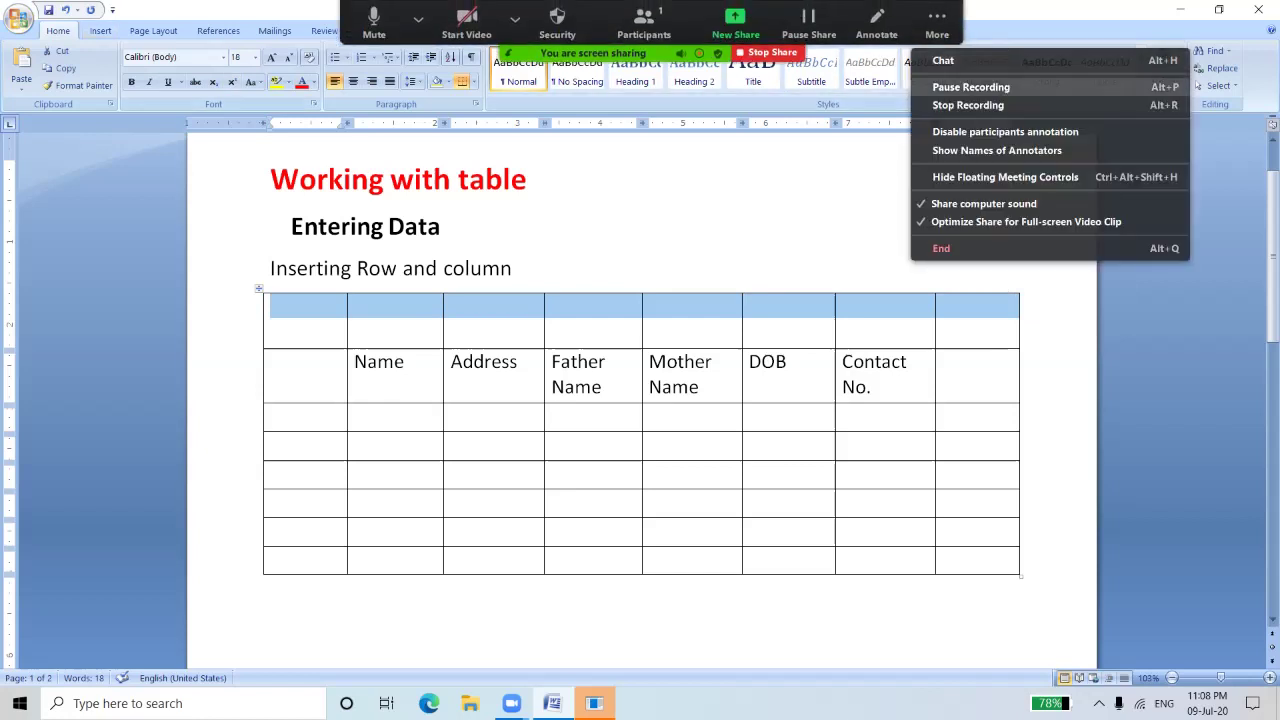
{"action": "left_click", "coordinate": [975, 86]}
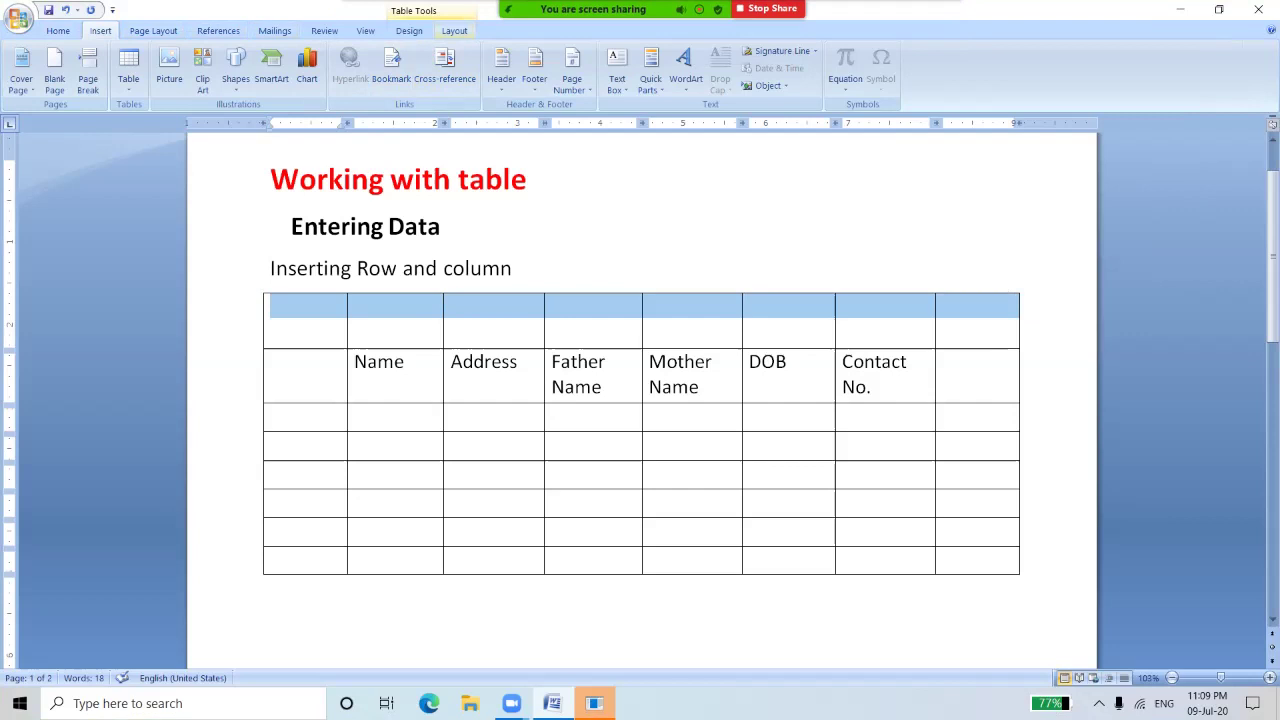
Step: Try to delete the columns spanned by the selected top row, then undo the deletion and deselect the row
{"action": "left_click", "coordinate": [454, 30]}
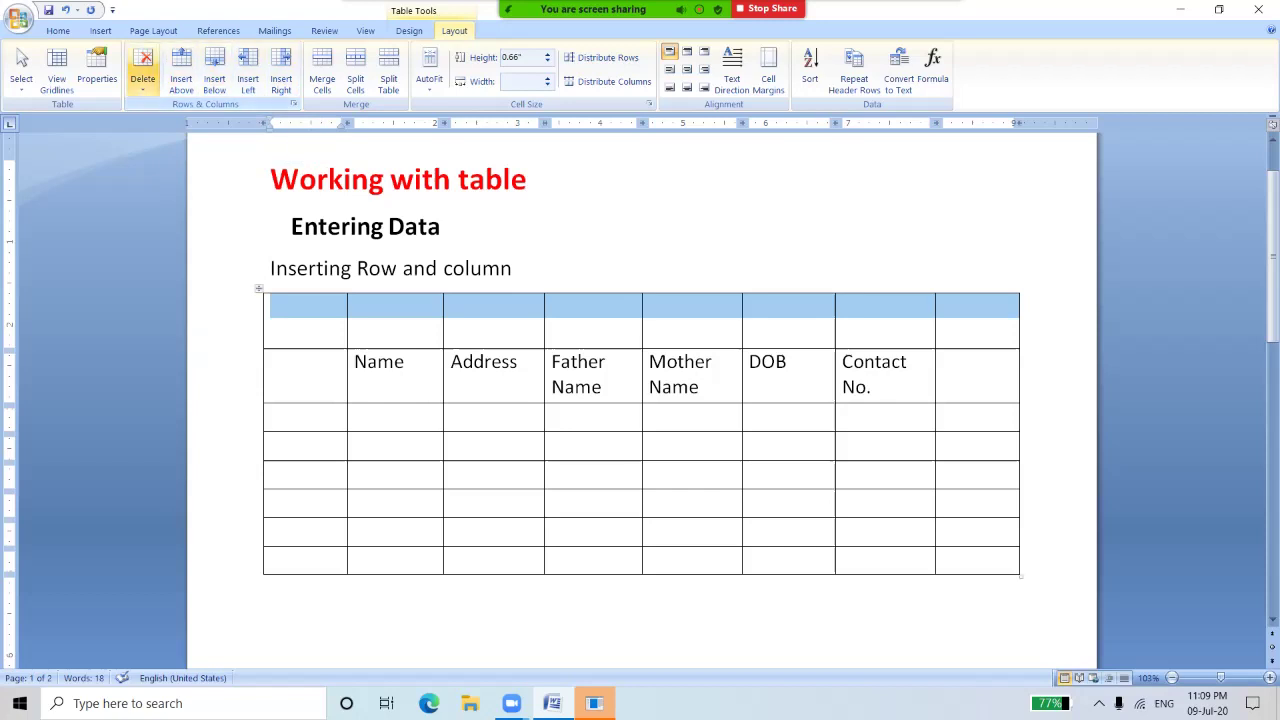
{"action": "left_click", "coordinate": [142, 68]}
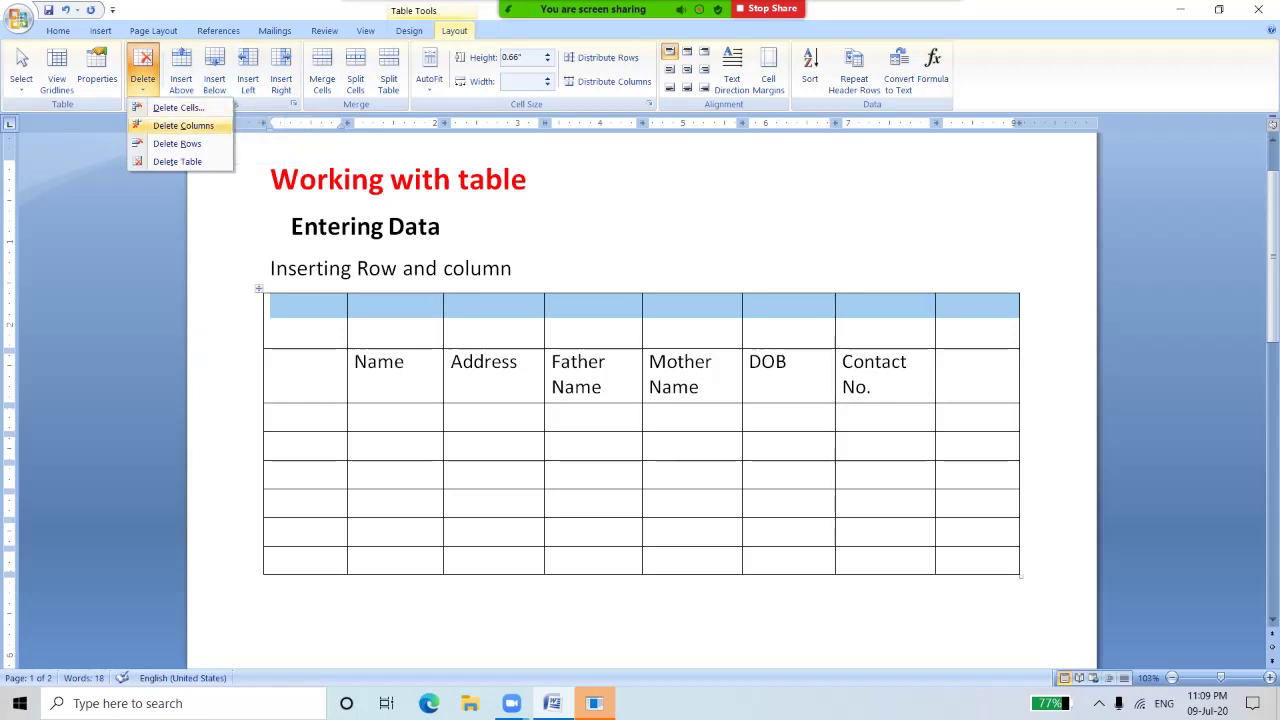
{"action": "left_click", "coordinate": [183, 125]}
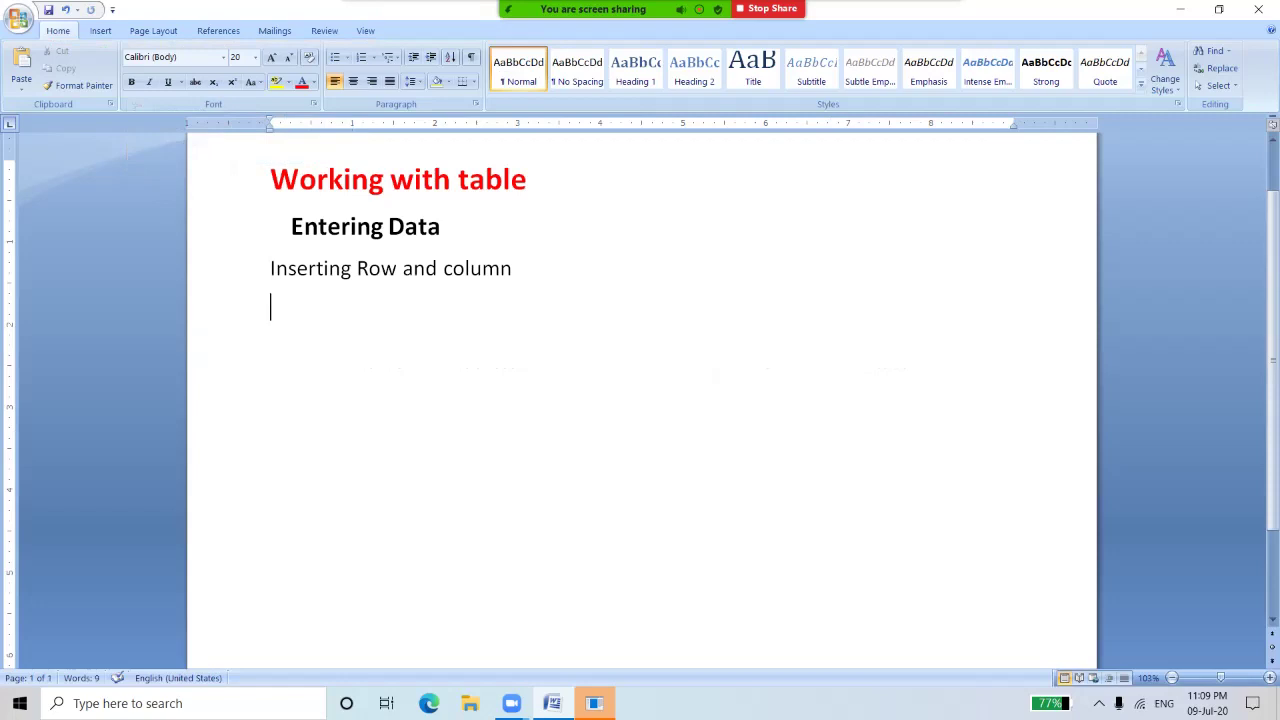
{"action": "key", "text": "ctrl+z"}
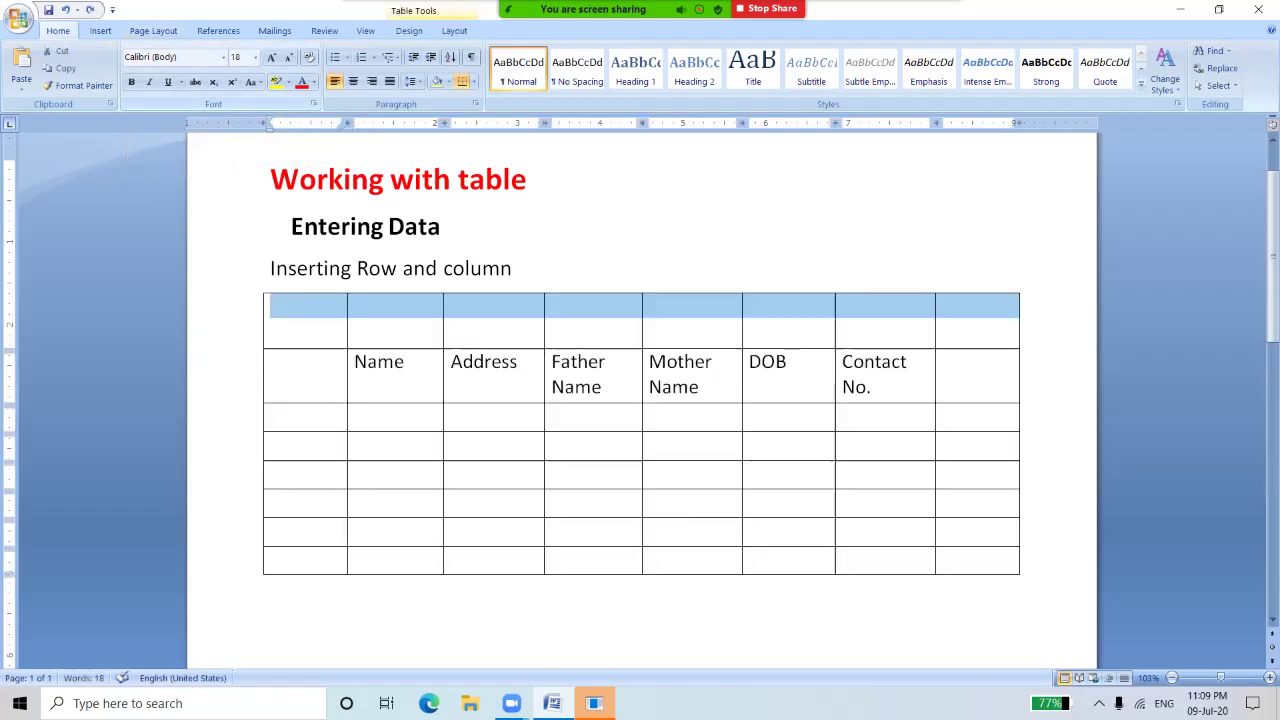
{"action": "left_click", "coordinate": [296, 308]}
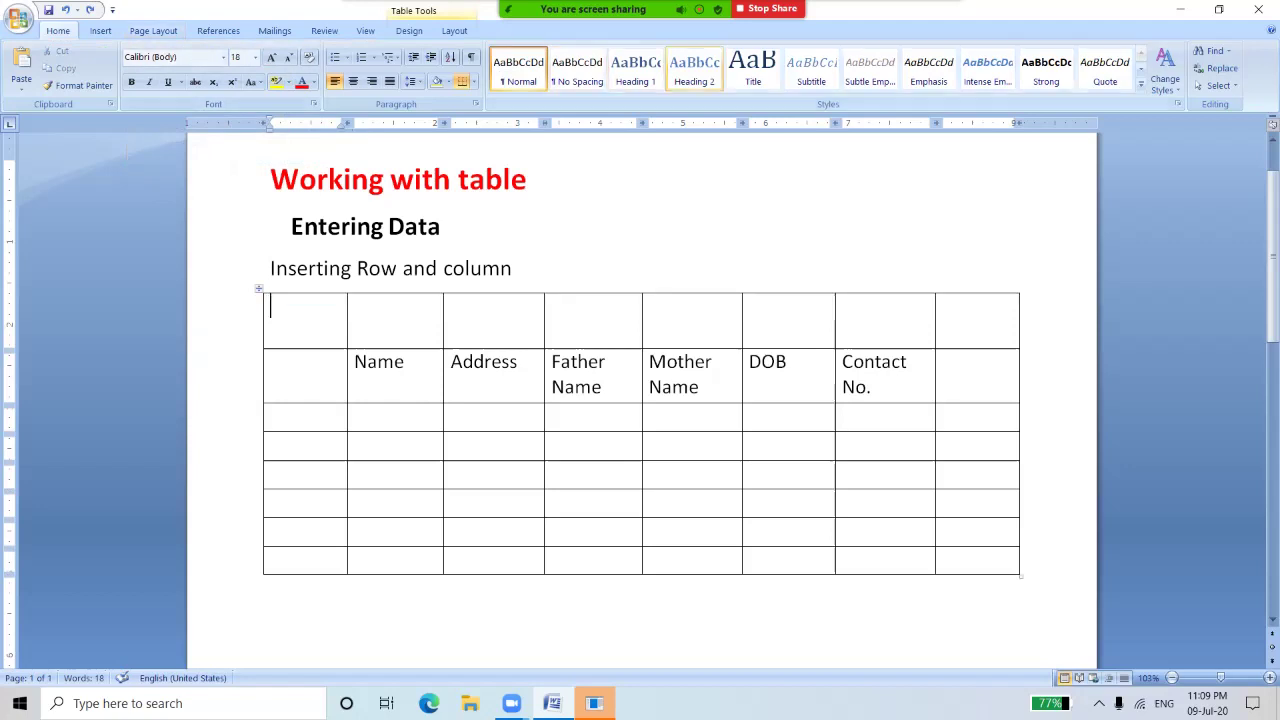
{"action": "left_click", "coordinate": [937, 20]}
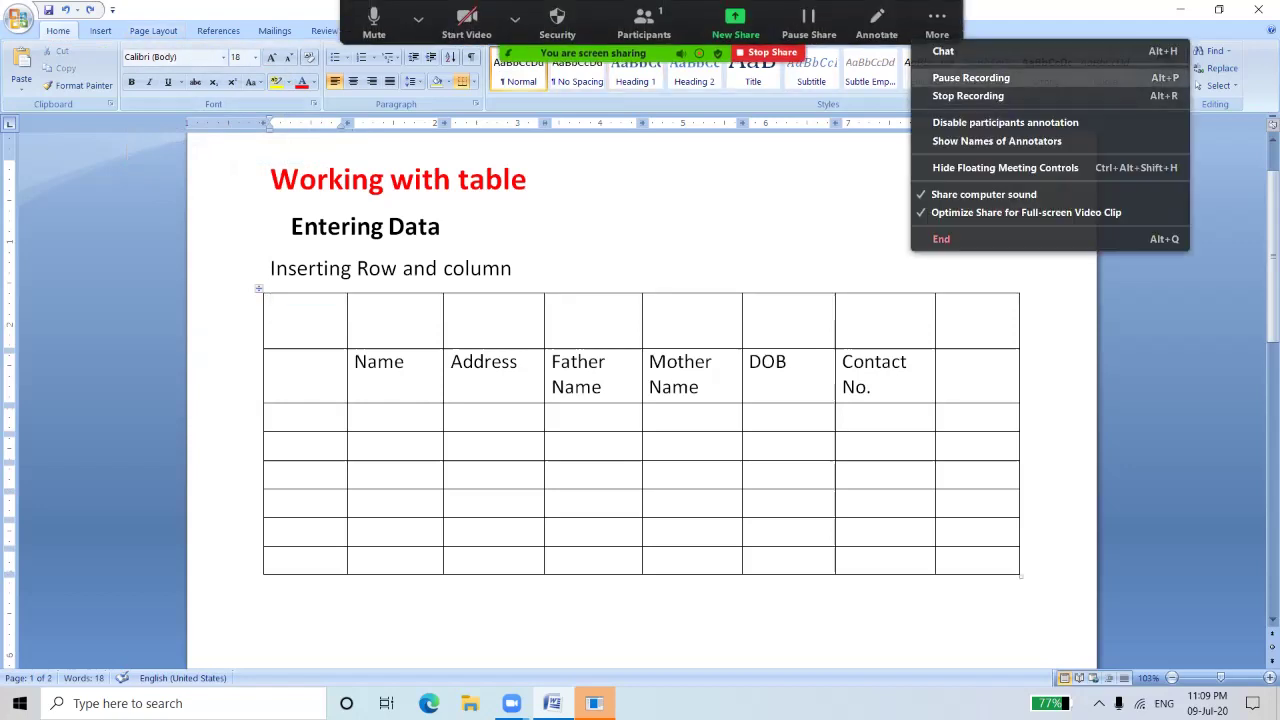
{"action": "left_click", "coordinate": [971, 78]}
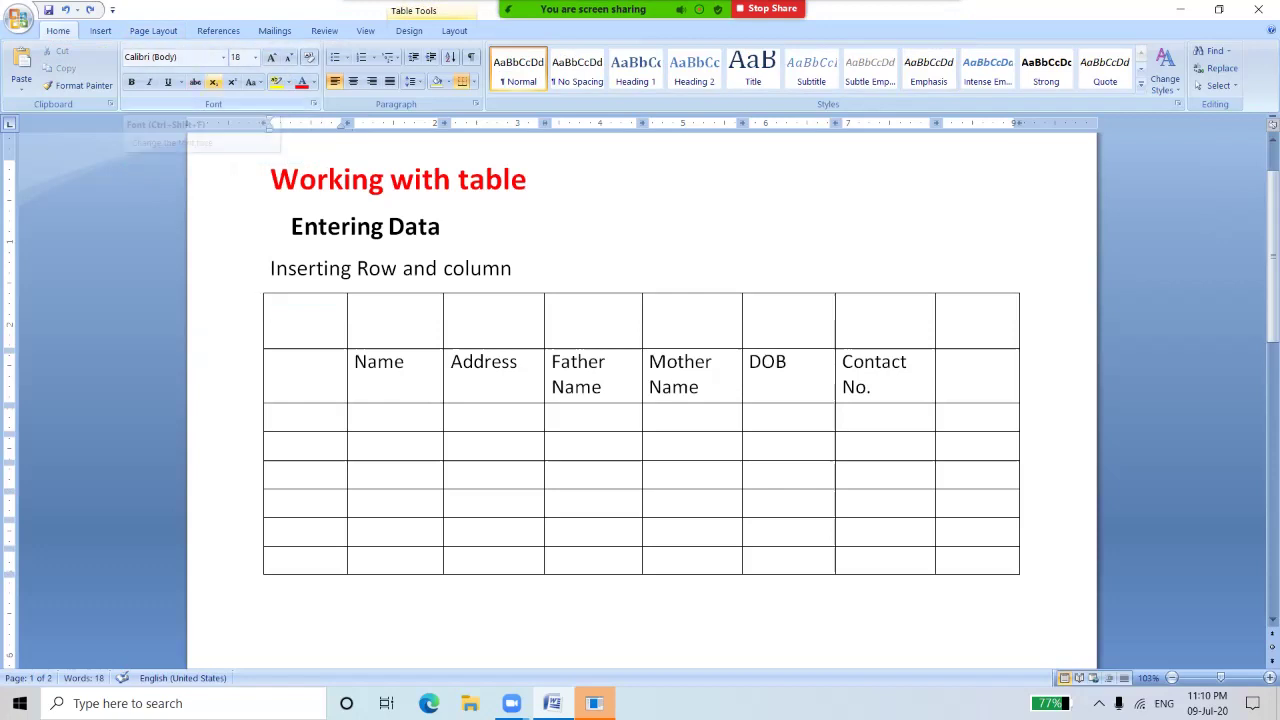
{"action": "mouse_move", "coordinate": [937, 22]}
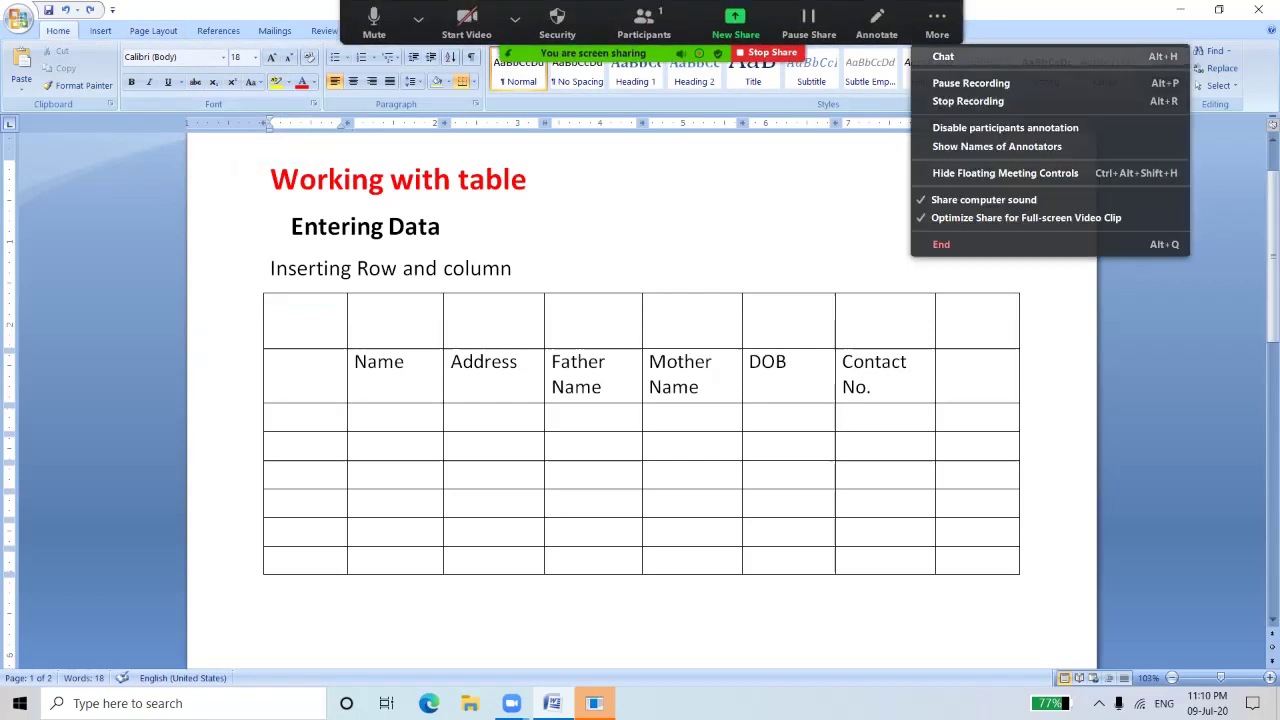